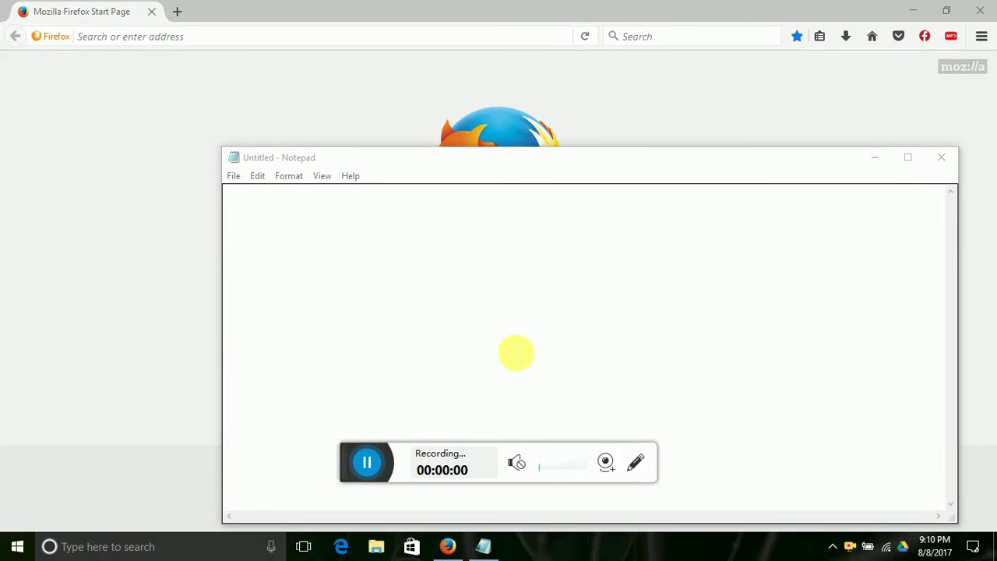
Write 'WE will see how to convert any file into pdf' in Notepad, select it, and minimize the note.
{"action": "type", "text": "GF"}
{"action": "key", "text": "BackSpace"}
{"action": "key", "text": "BackSpace"}
{"action": "type", "text": "WE"}
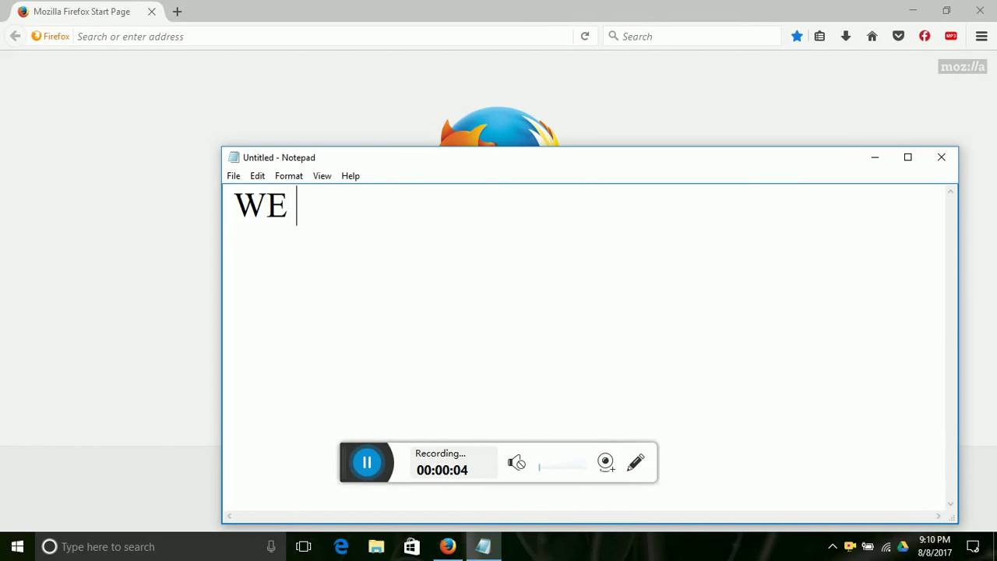
{"action": "type", "text": " will se"}
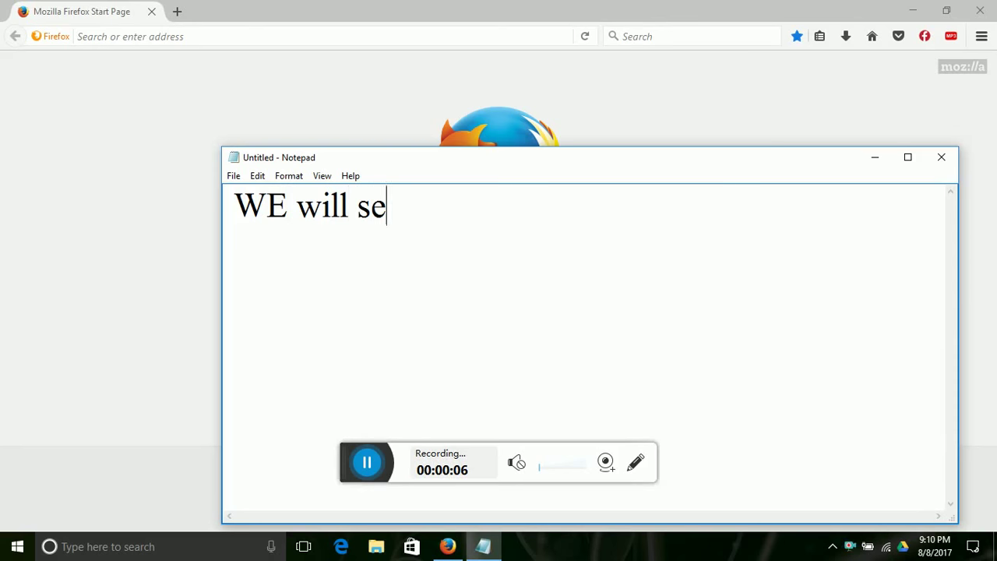
{"action": "type", "text": "e how"}
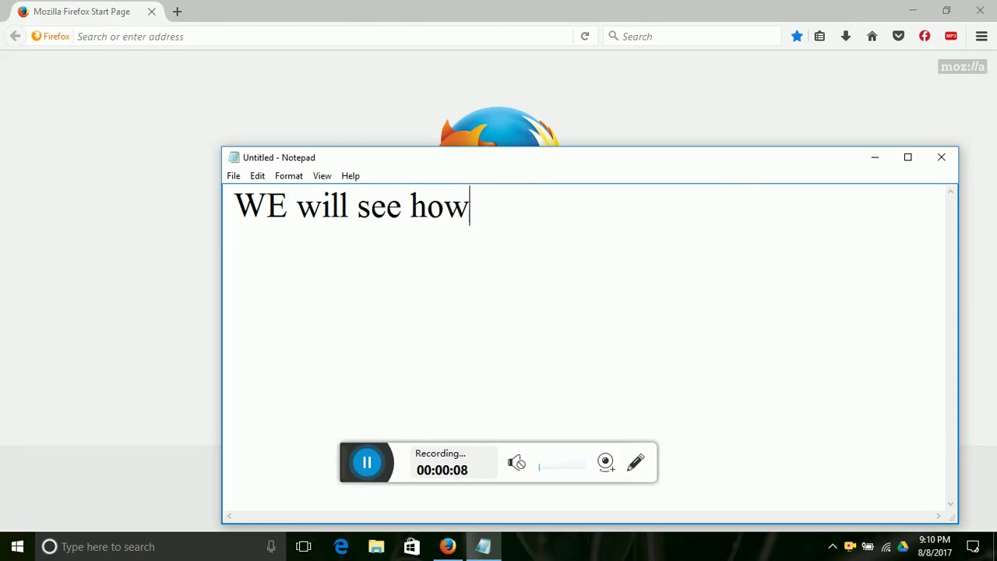
{"action": "type", "text": " to convert"}
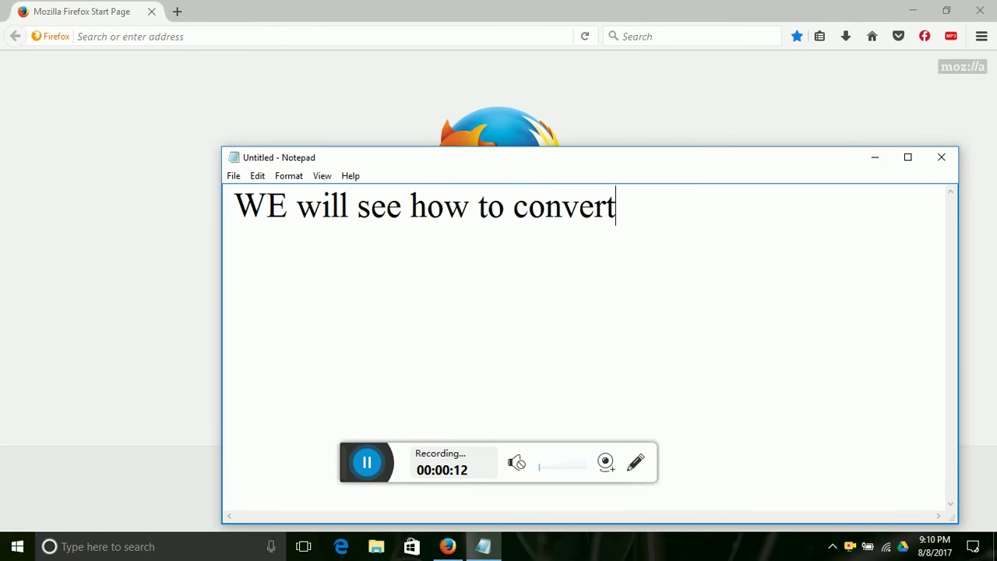
{"action": "type", "text": "int"}
{"action": "type", "text": "o pdf"}
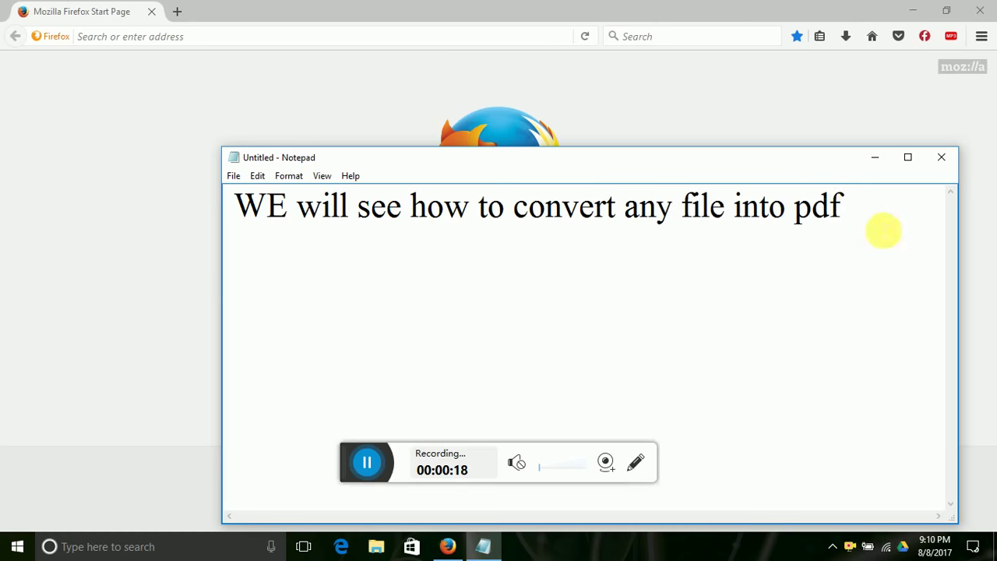
{"action": "key", "text": "ctrl+a"}
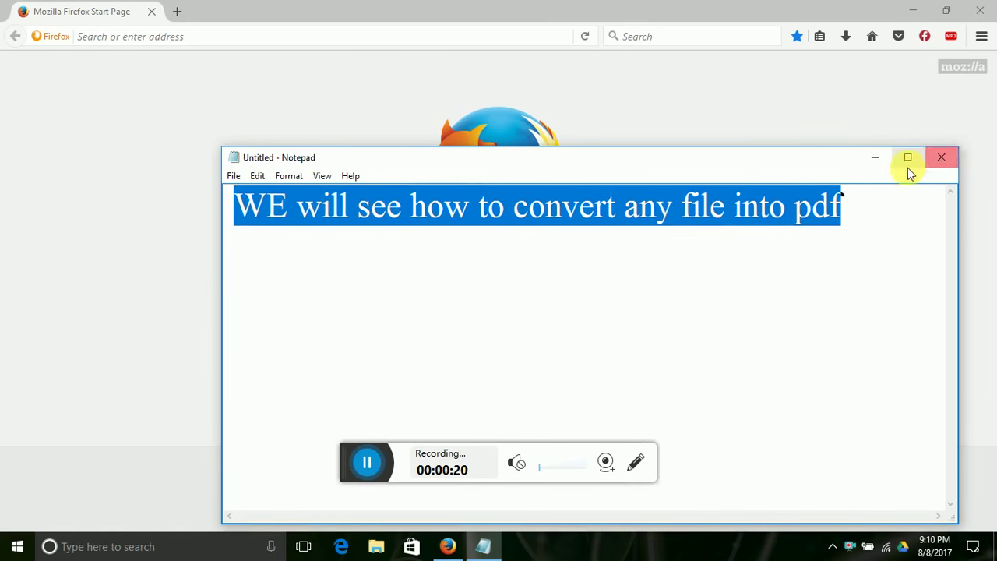
{"action": "left_click", "coordinate": [875, 157]}
Search Google for 'download do pdf' in a new browser tab, checking the network connection.
{"action": "left_click", "coordinate": [178, 10]}
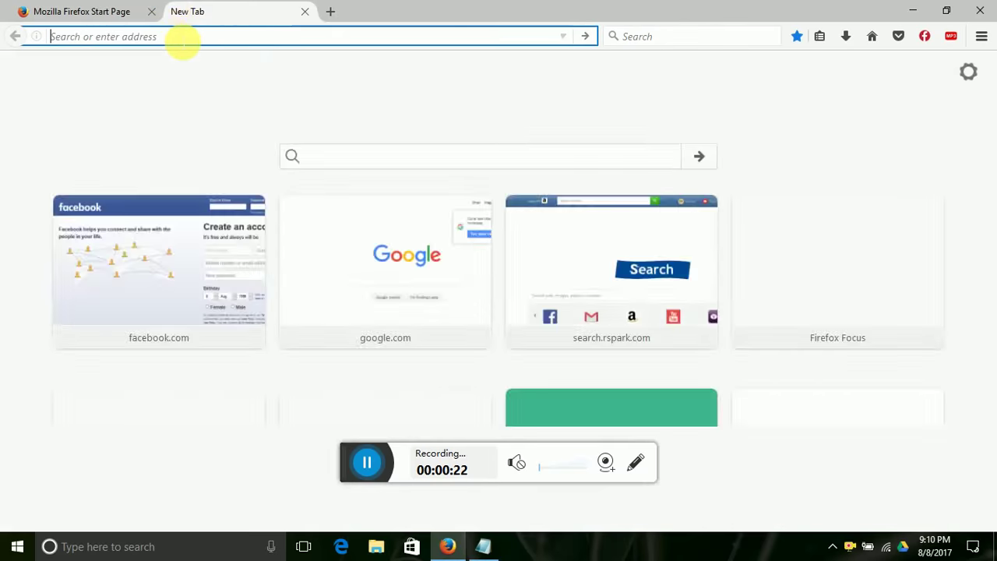
{"action": "type", "text": "www.google.com/"}
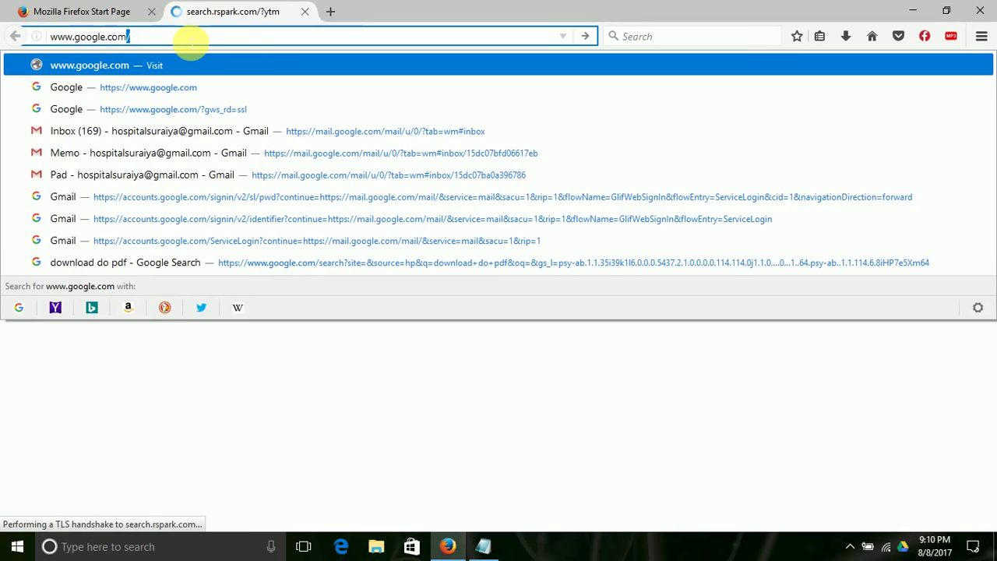
{"action": "key", "text": "Return"}
{"action": "type", "text": "download do pdf"}
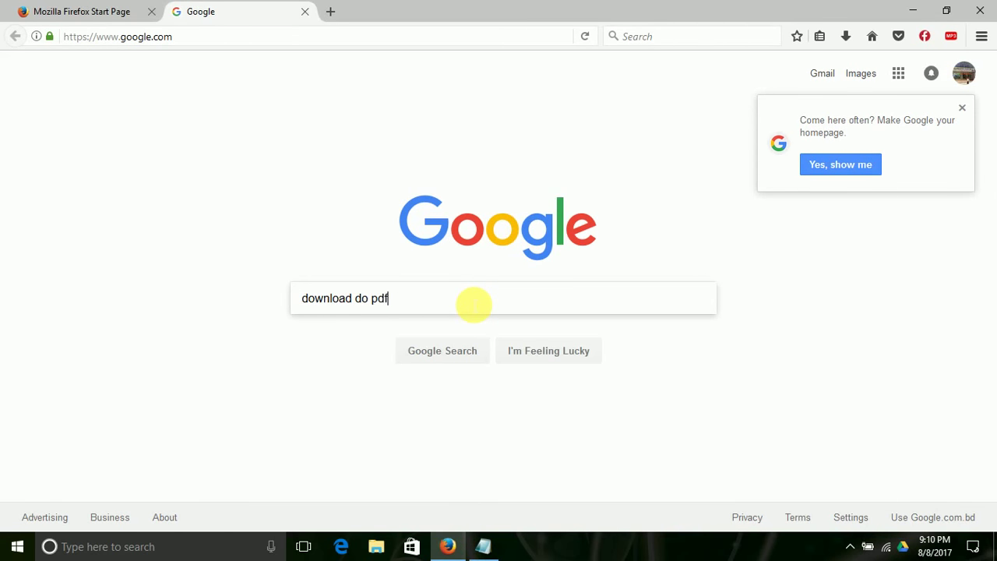
{"action": "key", "text": "Return"}
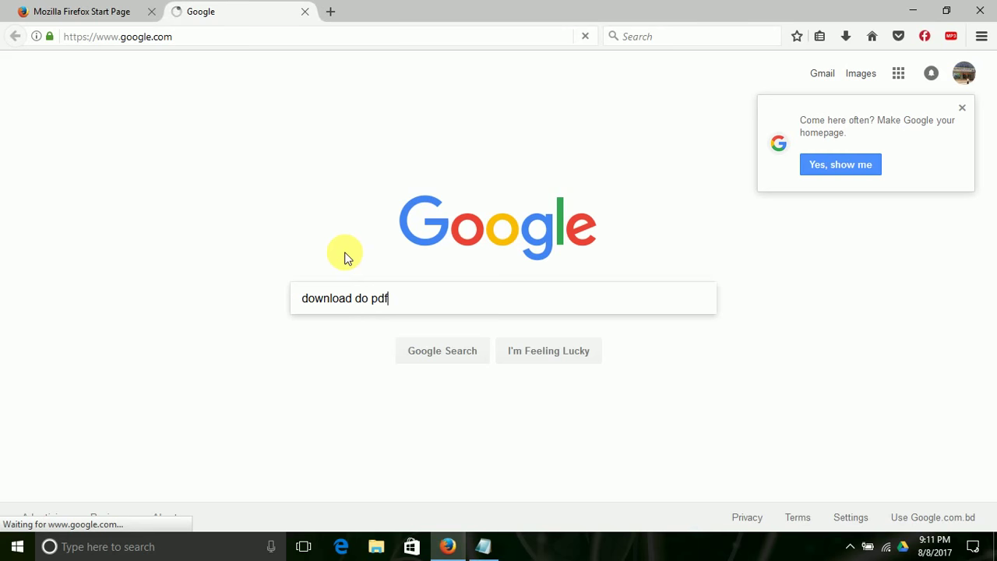
{"action": "left_click", "coordinate": [441, 352]}
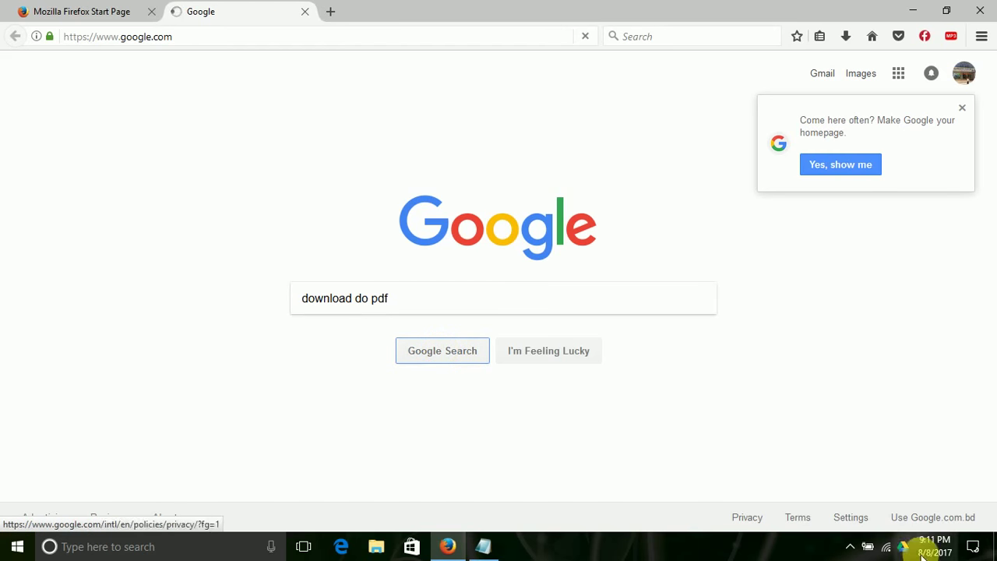
{"action": "left_click", "coordinate": [888, 547]}
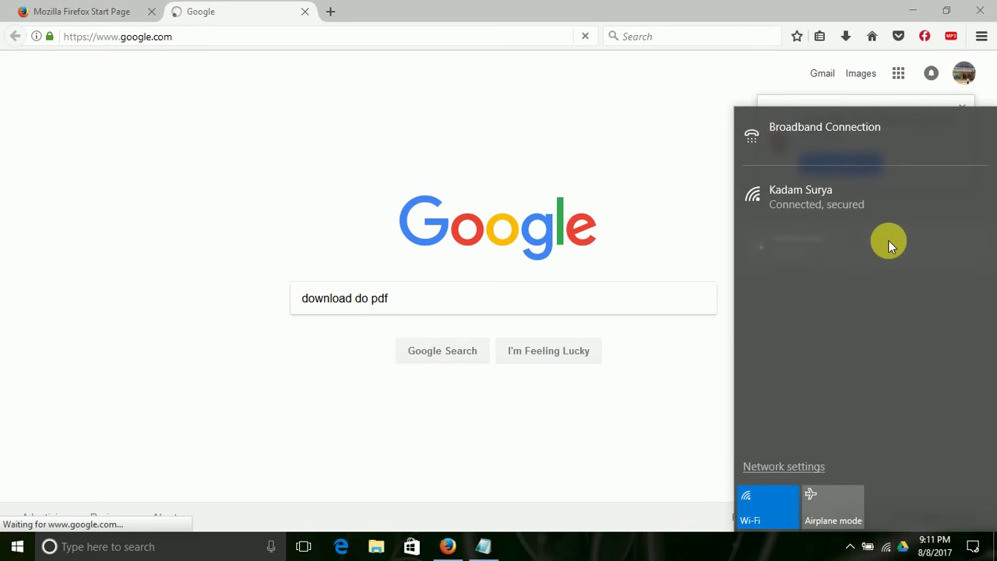
{"action": "left_click", "coordinate": [606, 473]}
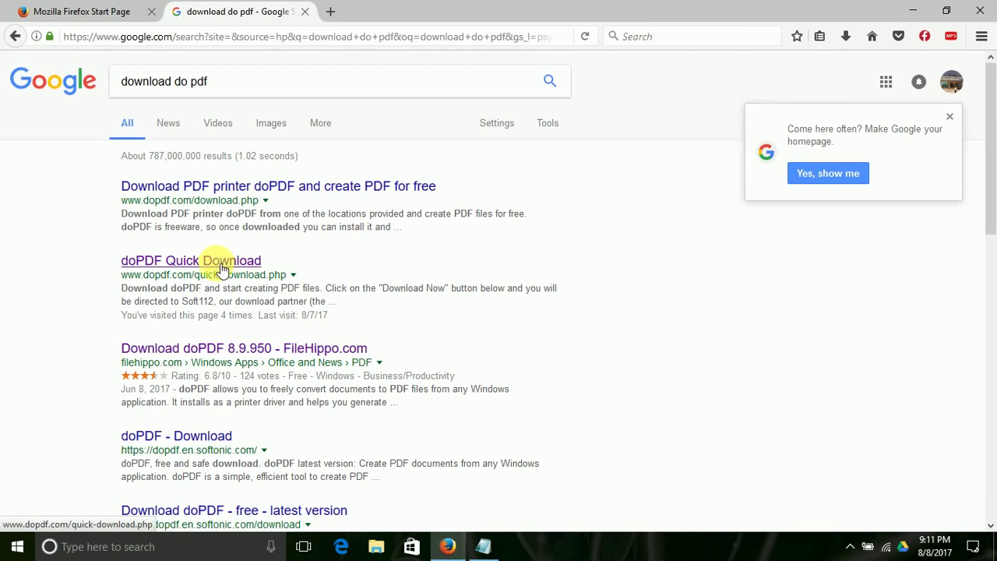
Start the doPDF 8.9.950 download from FileHippo and bring the Notepad note back.
{"action": "left_click", "coordinate": [217, 352]}
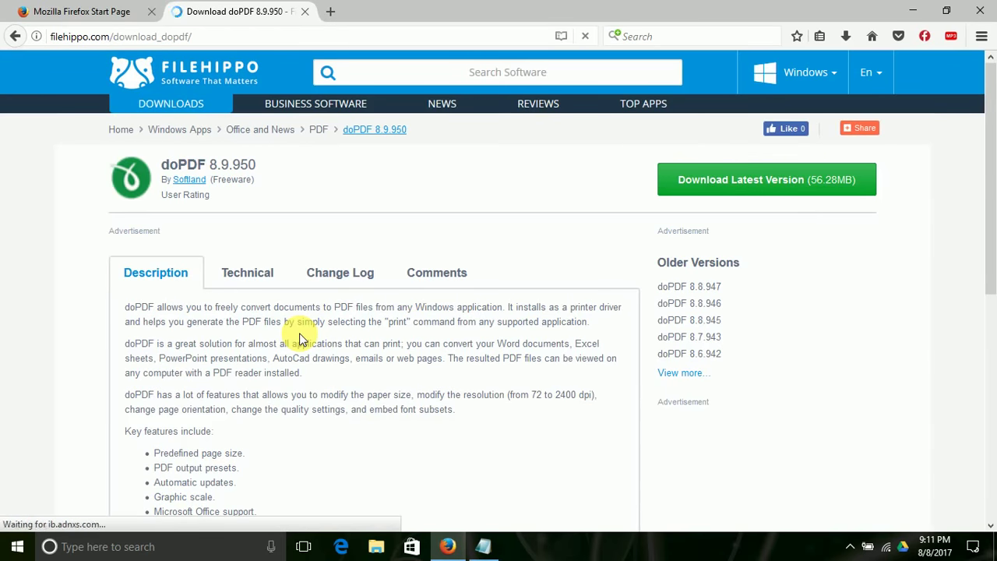
{"action": "left_click", "coordinate": [724, 181]}
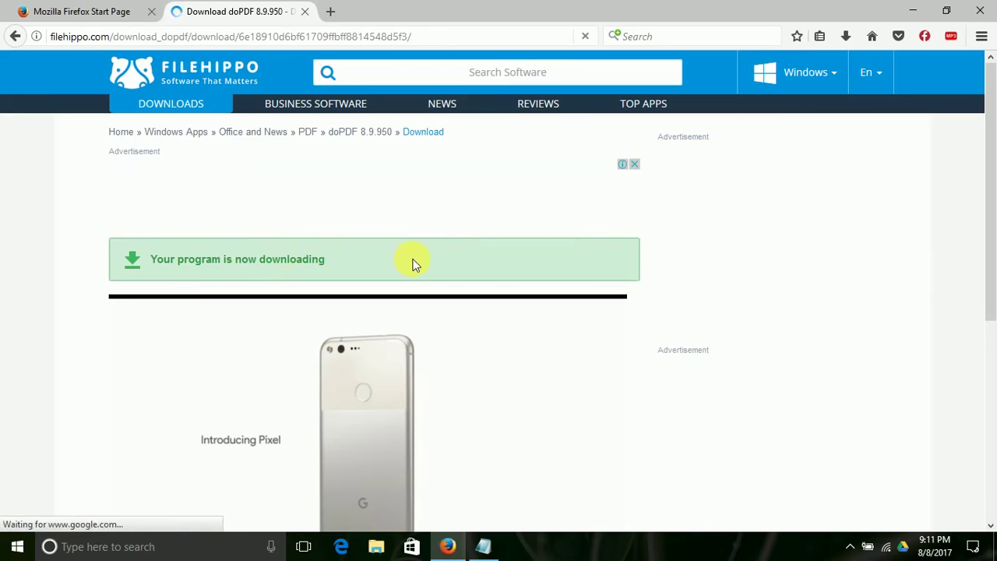
{"action": "left_click", "coordinate": [483, 548]}
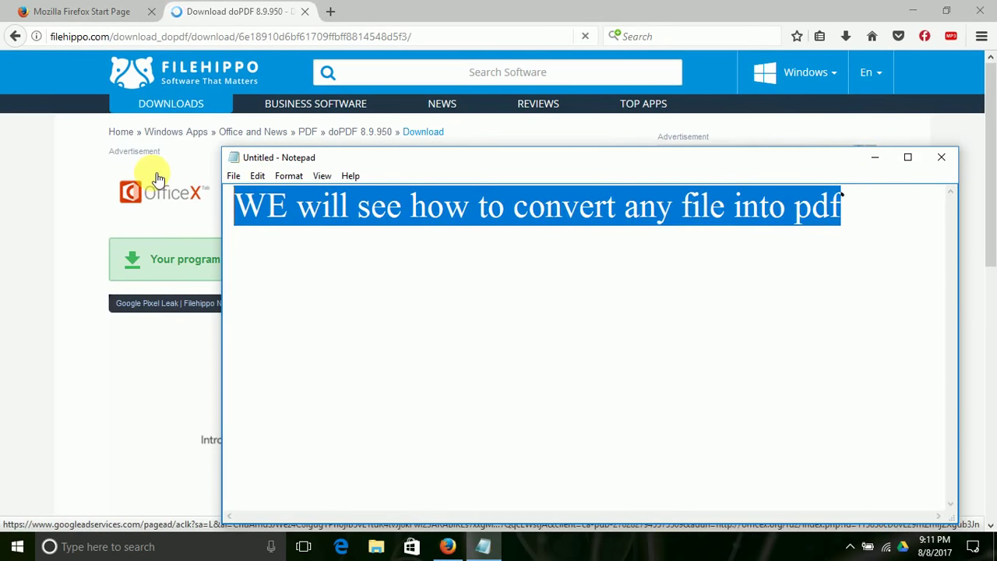
Write 'if have already download' in the note and cancel the duplicate doPDF download.
{"action": "key", "text": "BackSpace"}
{"action": "type", "text": "if"}
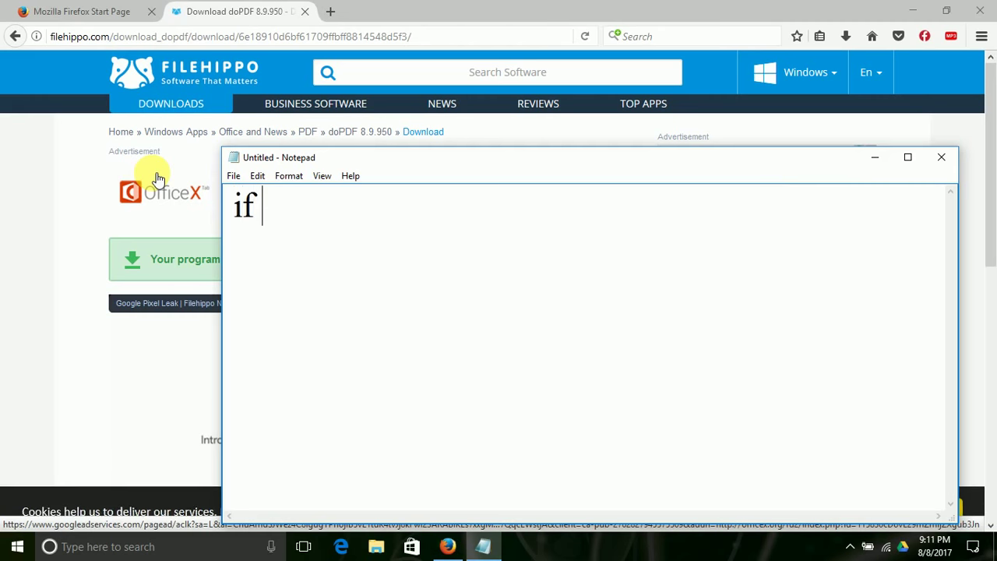
{"action": "type", "text": " hav"}
{"action": "type", "text": "ready"}
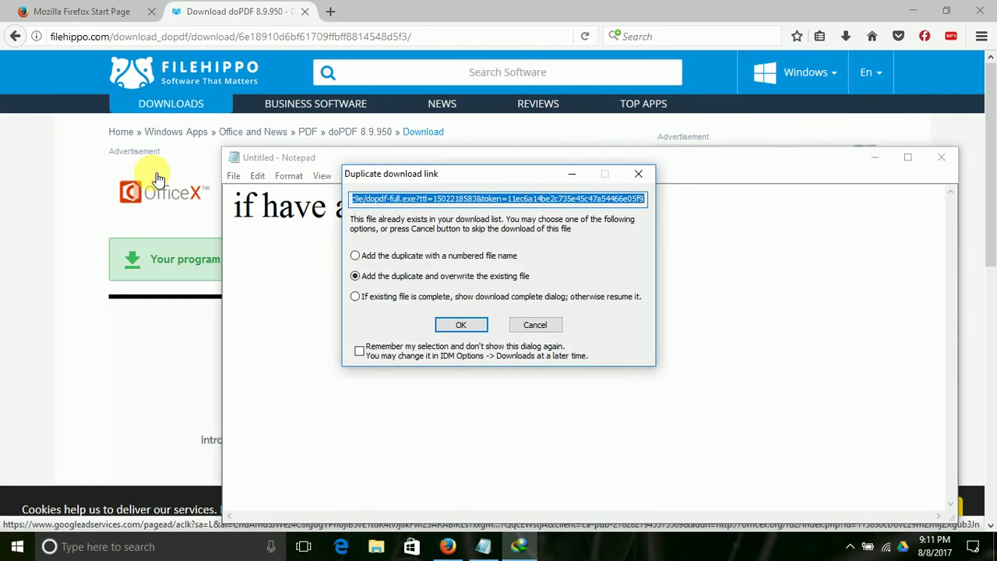
{"action": "left_click", "coordinate": [536, 325]}
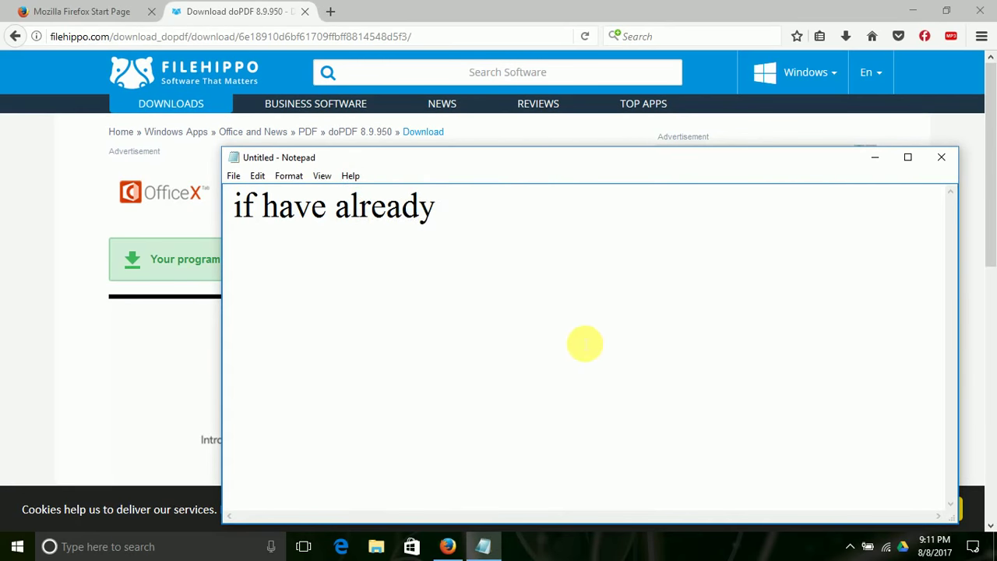
{"action": "type", "text": "donw"}
{"action": "key", "text": "BackSpace"}
{"action": "key", "text": "BackSpace"}
{"action": "type", "text": "wnl"}
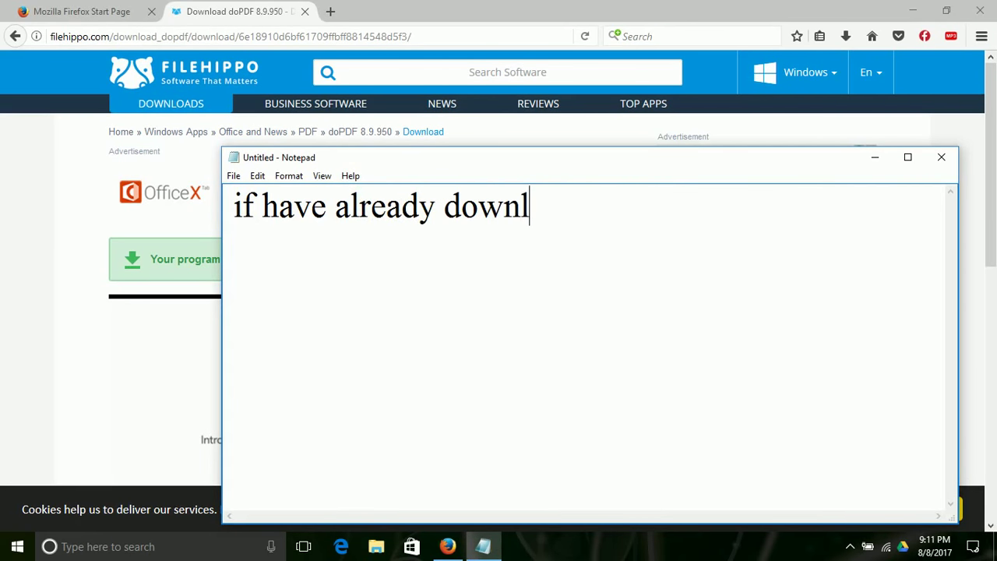
{"action": "type", "text": "oa"}
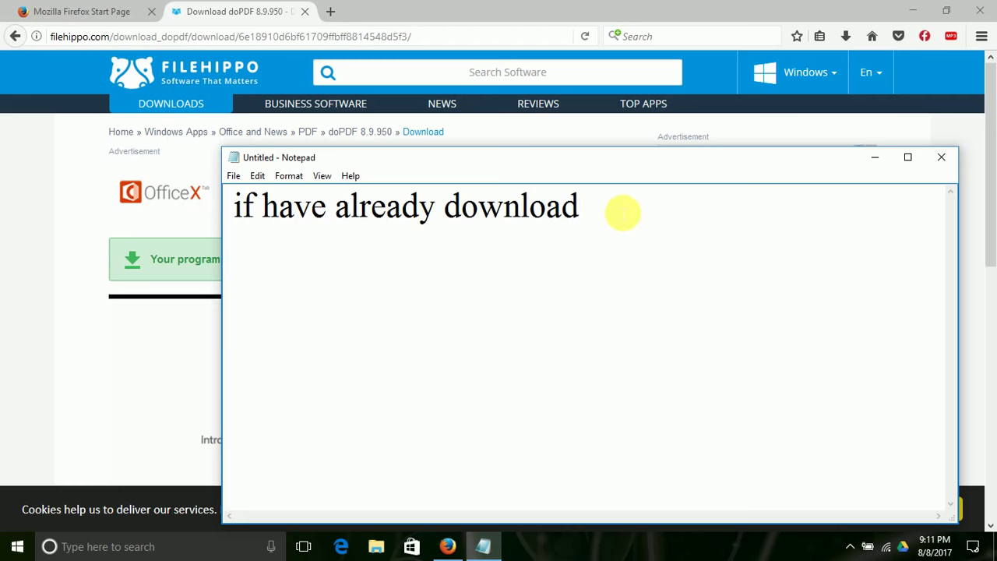
Delete the note's text and minimize Notepad.
{"action": "left_click_drag", "start_coordinate": [621, 213], "coordinate": [144, 189]}
{"action": "key", "text": "Delete"}
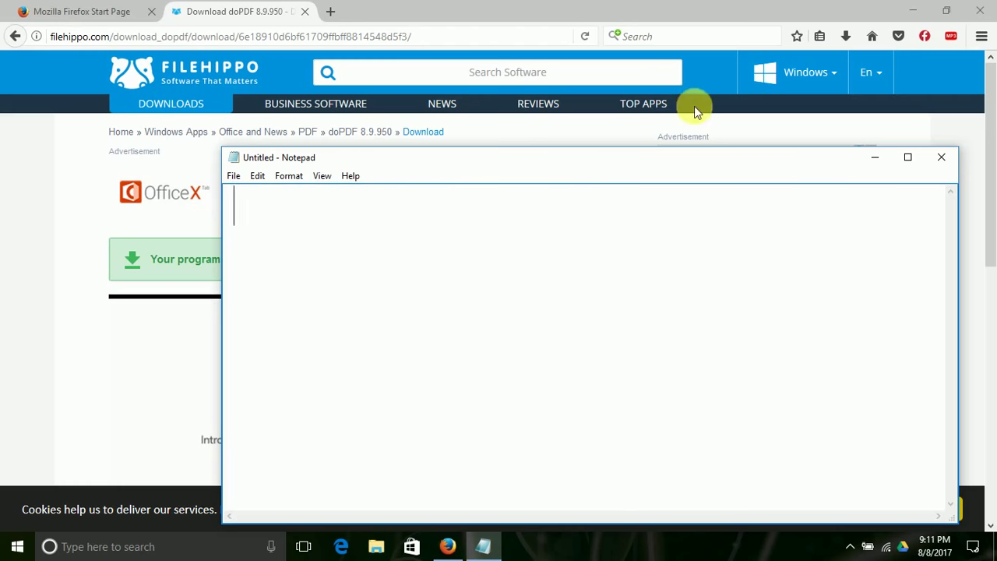
{"action": "left_click", "coordinate": [875, 157]}
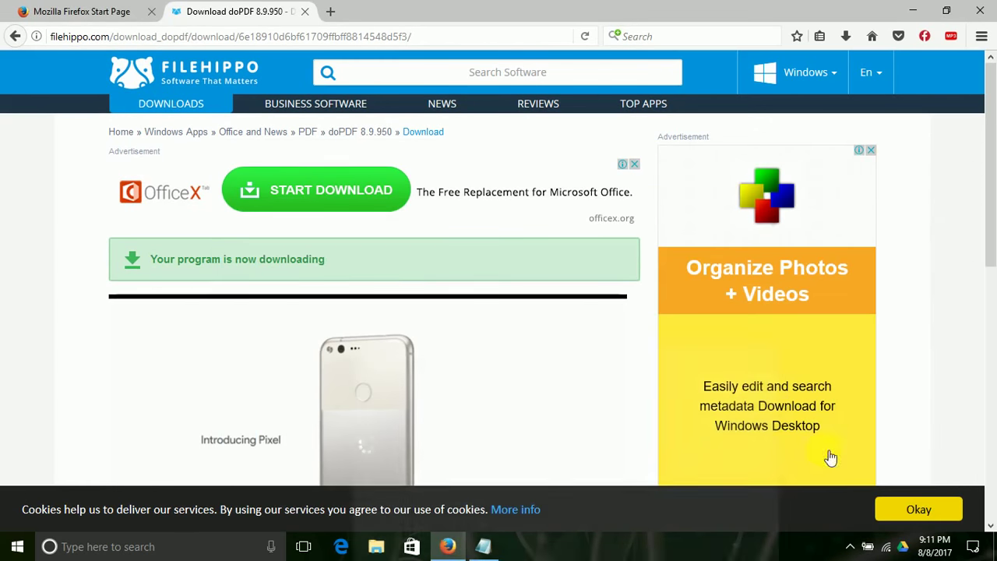
Open the Programs folder with the downloaded dopdf-full_2 installer from Internet Download Manager, then return to Notepad.
{"action": "left_click", "coordinate": [850, 546]}
{"action": "double_click", "coordinate": [865, 459]}
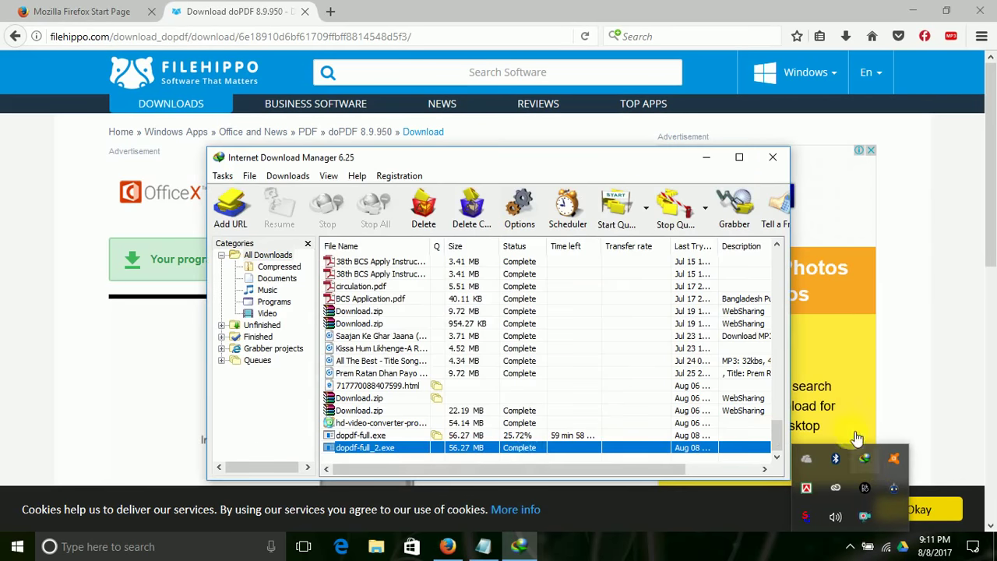
{"action": "right_click", "coordinate": [403, 449]}
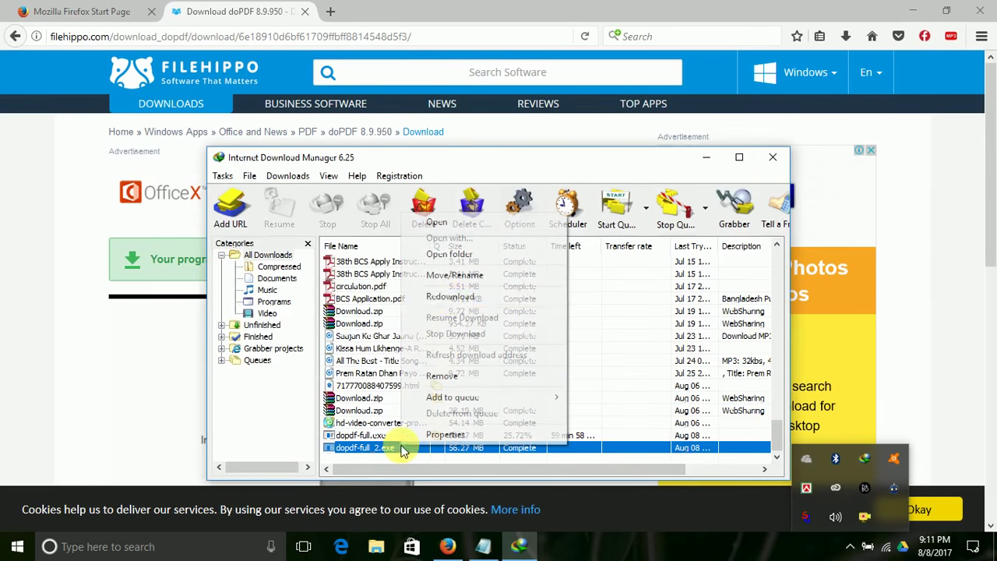
{"action": "left_click", "coordinate": [466, 255]}
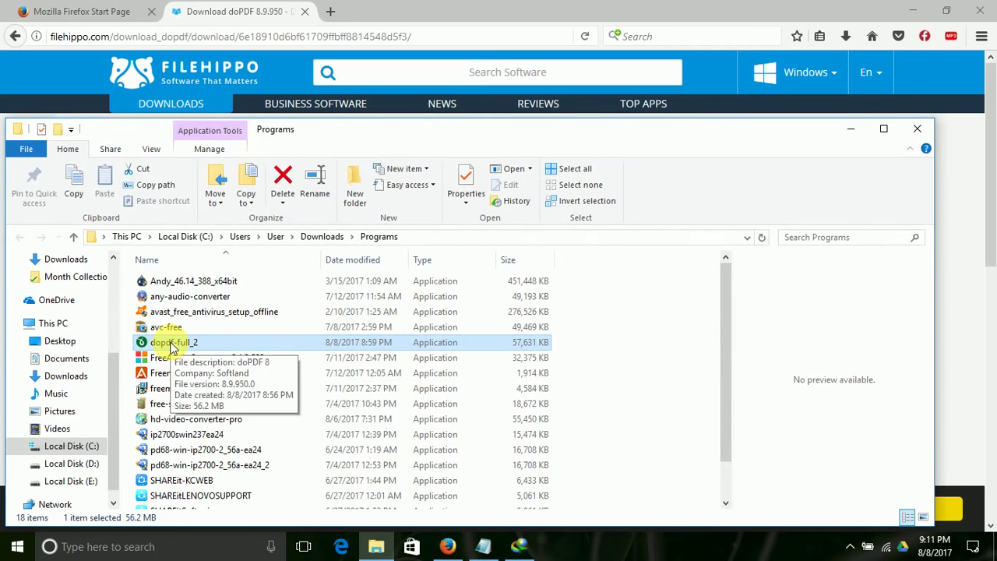
{"action": "left_click", "coordinate": [483, 548]}
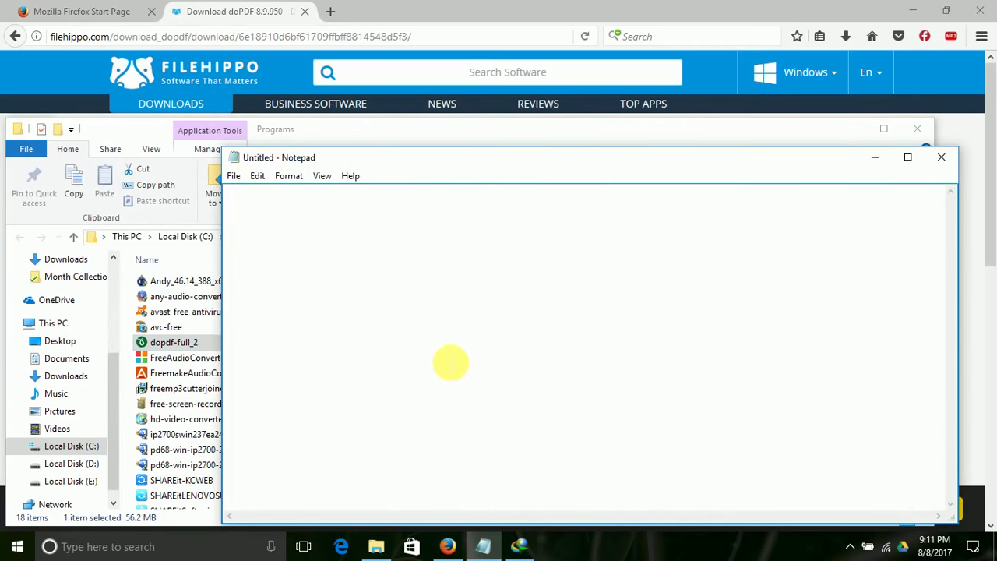
Rewrite the note's first line as 'ok if install finished'.
{"action": "type", "text": "install it"}
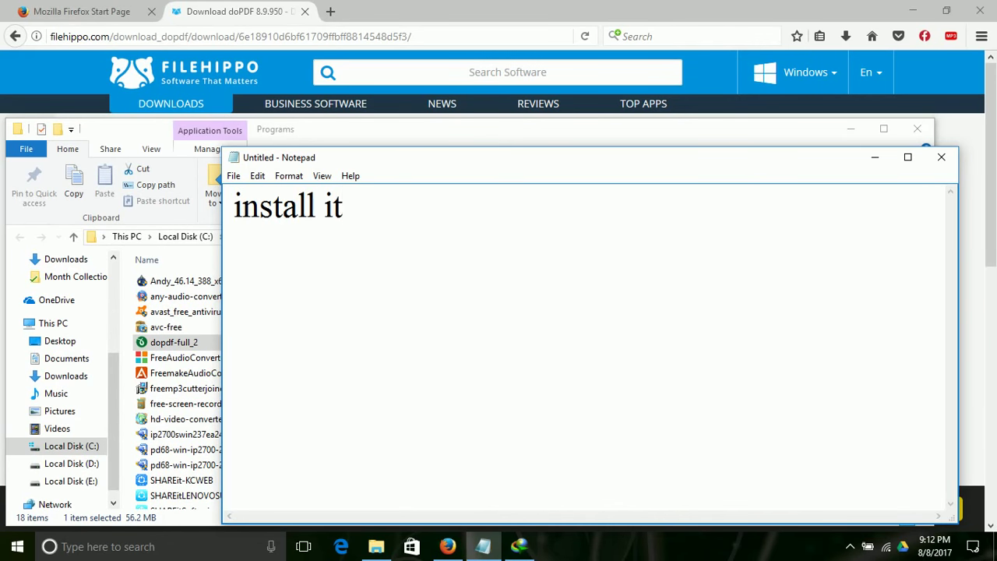
{"action": "key", "text": "Return"}
{"action": "type", "text": "ok"}
{"action": "key", "text": "BackSpace"}
{"action": "key", "text": "BackSpace"}
{"action": "key", "text": "BackSpace"}
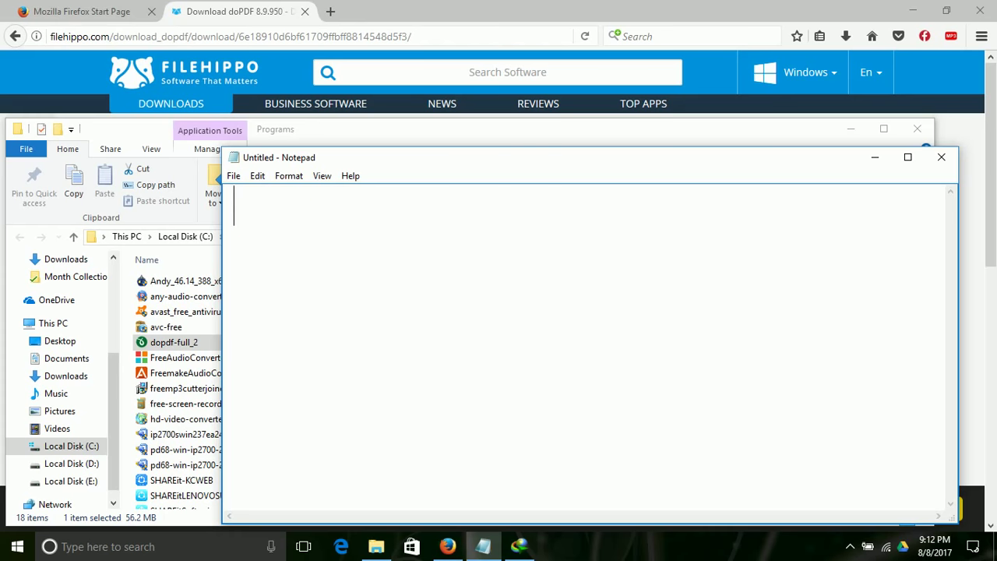
{"action": "type", "text": "ok if in"}
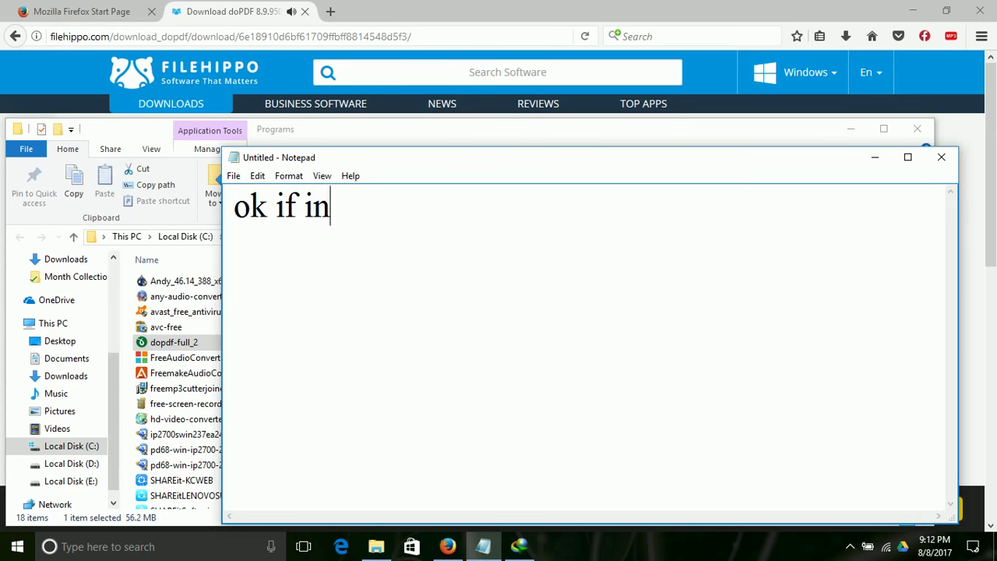
{"action": "type", "text": "stall"}
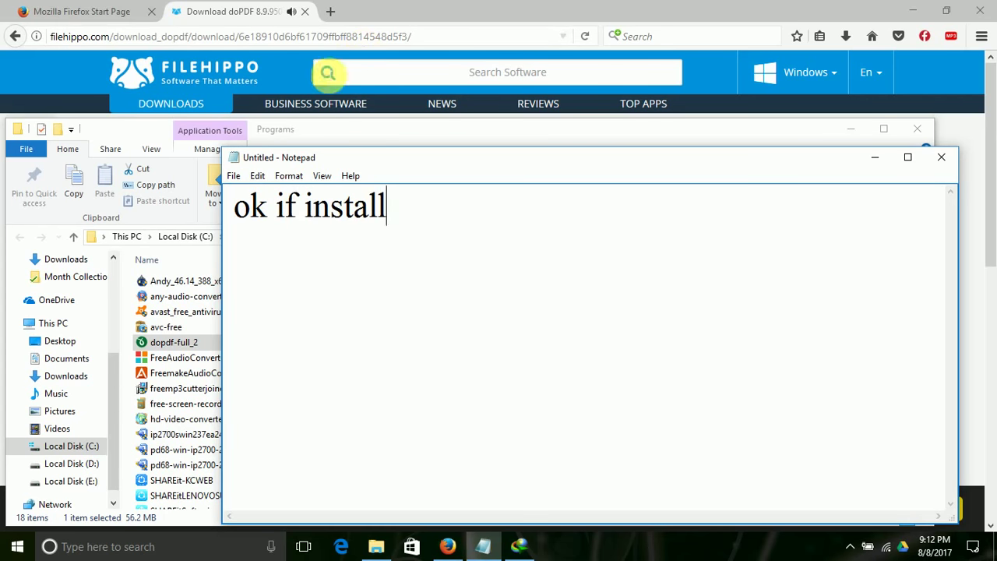
Add 'please make your file pdf' as the second line and select all the text.
{"action": "left_click", "coordinate": [289, 11]}
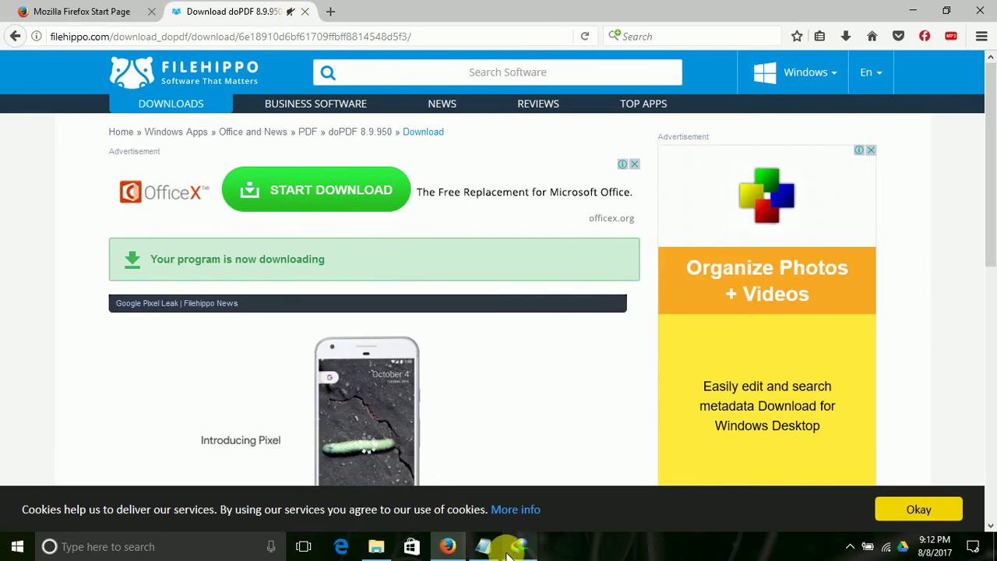
{"action": "left_click", "coordinate": [484, 547]}
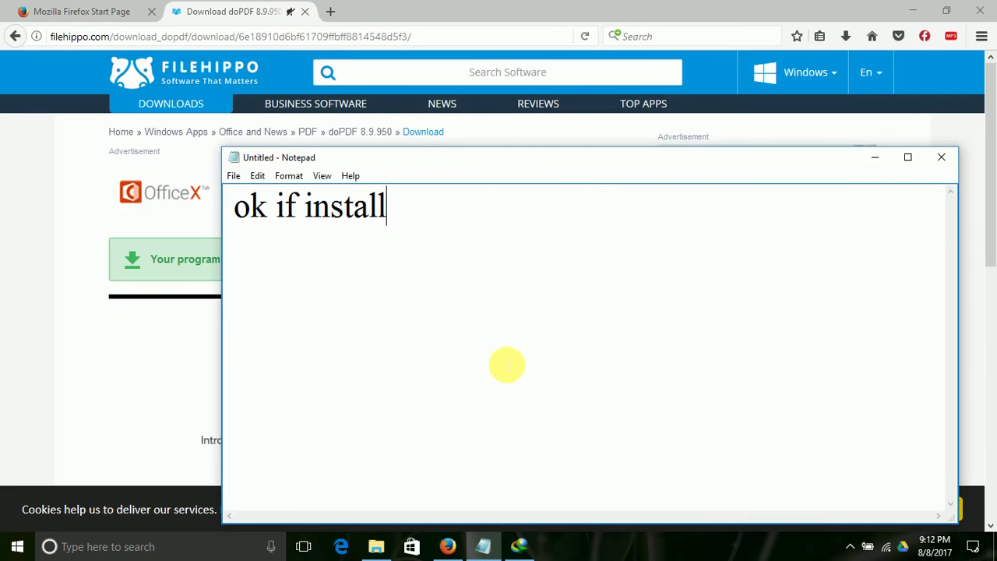
{"action": "type", "text": " f"}
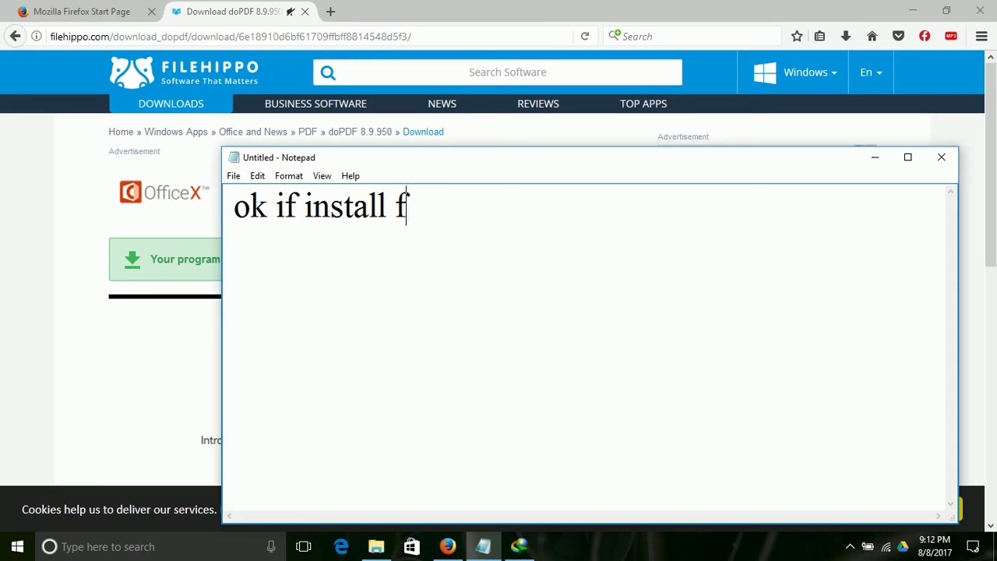
{"action": "type", "text": "inished"}
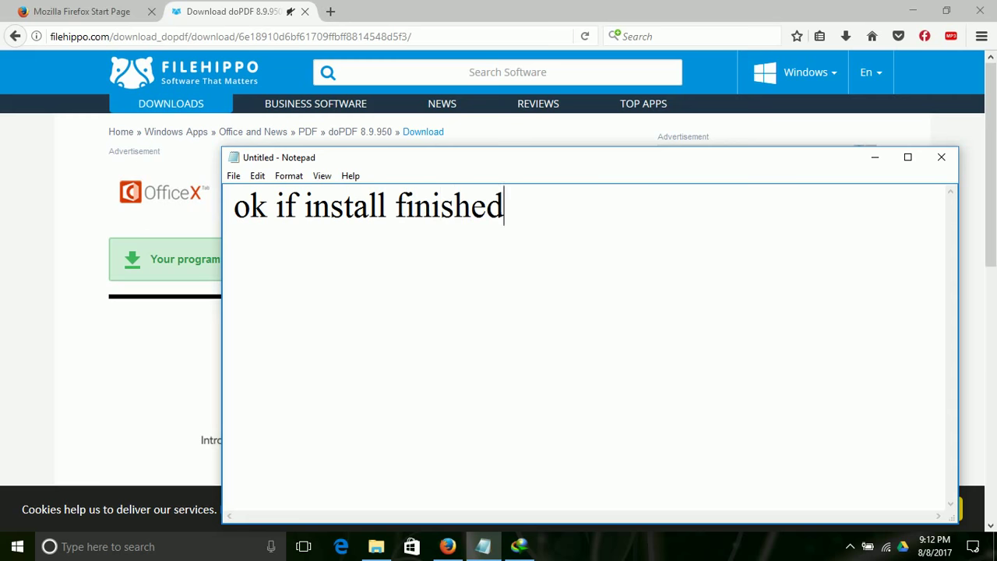
{"action": "type", "text": "p"}
{"action": "type", "text": "lease "}
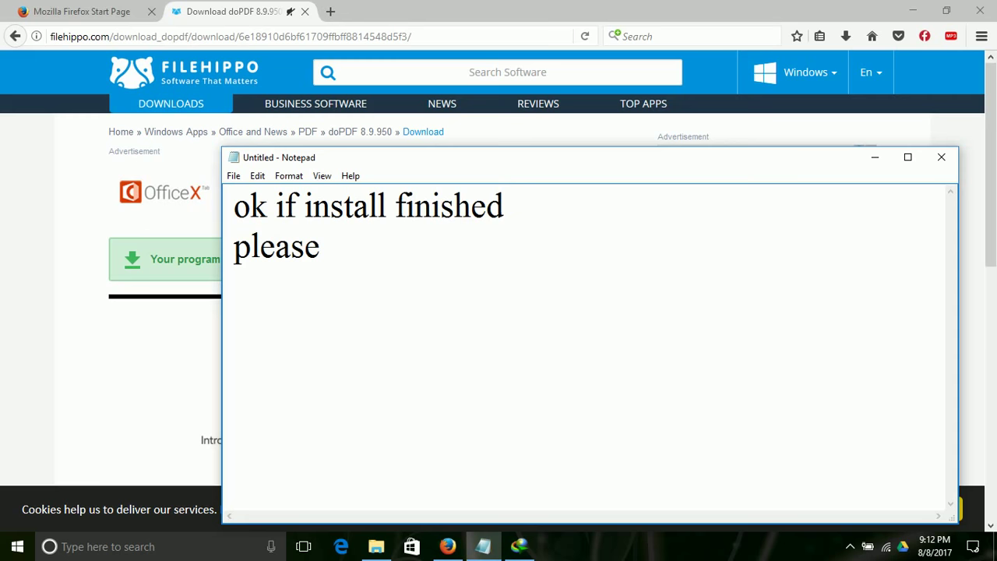
{"action": "type", "text": "amke"}
{"action": "key", "text": "BackSpace"}
{"action": "key", "text": "BackSpace"}
{"action": "key", "text": "BackSpace"}
{"action": "key", "text": "BackSpace"}
{"action": "type", "text": "m"}
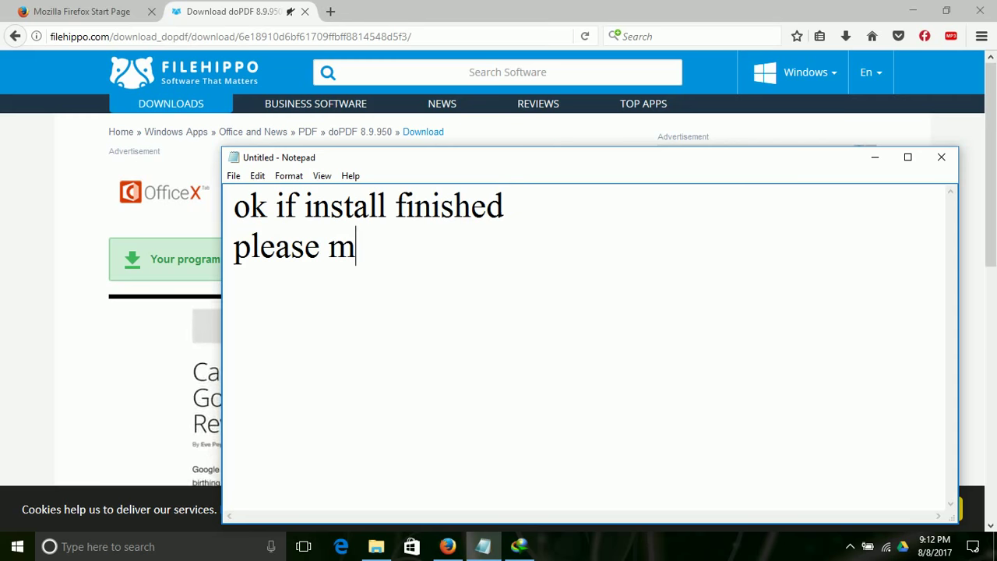
{"action": "type", "text": "ake your file pdf"}
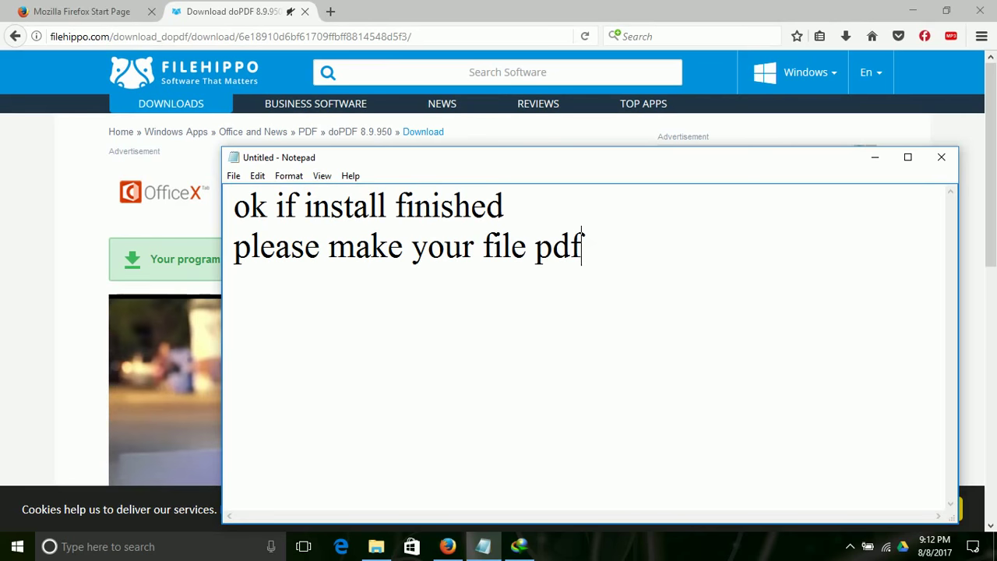
{"action": "key", "text": "ctrl+a"}
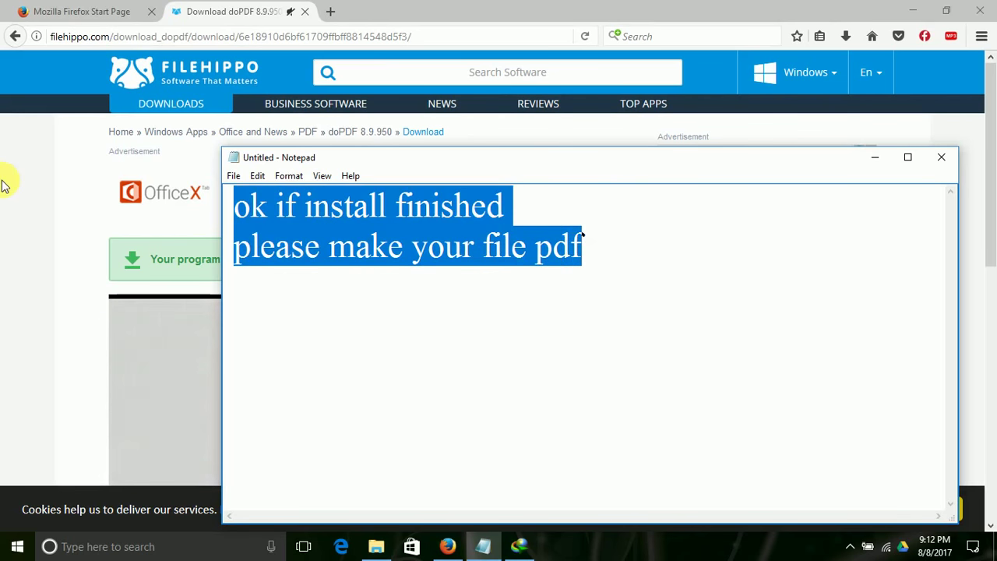
Clear the note, minimize Notepad, Firefox, Explorer and IDM, and open New Microsoft Office Word Document.
{"action": "key", "text": "BackSpace"}
{"action": "left_click", "coordinate": [875, 157]}
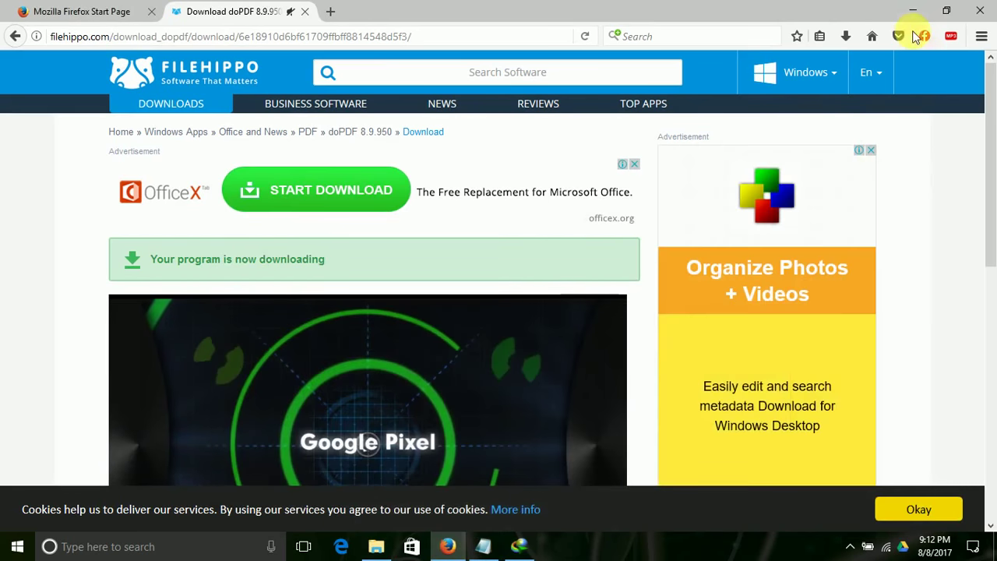
{"action": "left_click", "coordinate": [912, 11]}
{"action": "left_click", "coordinate": [858, 129]}
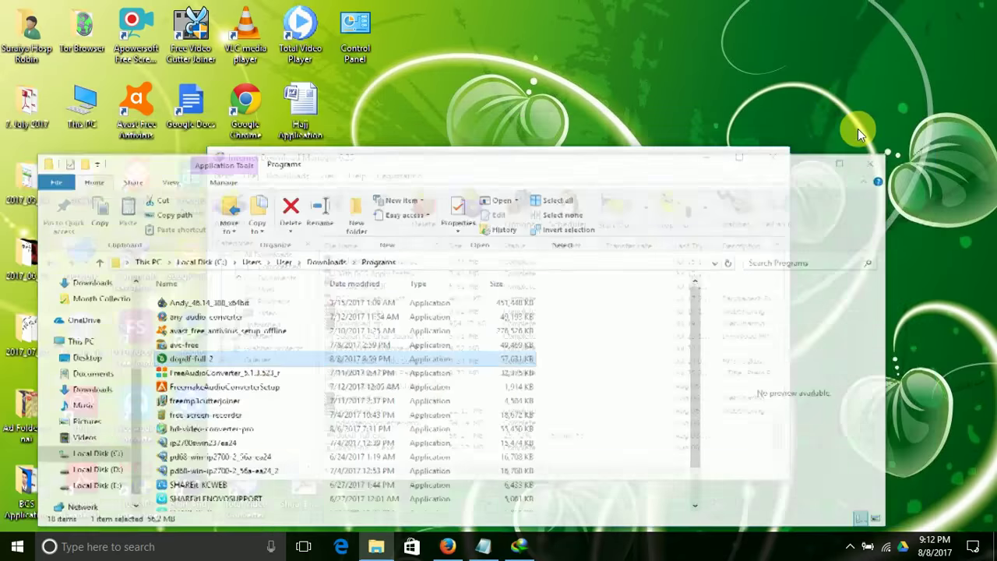
{"action": "left_click", "coordinate": [706, 162]}
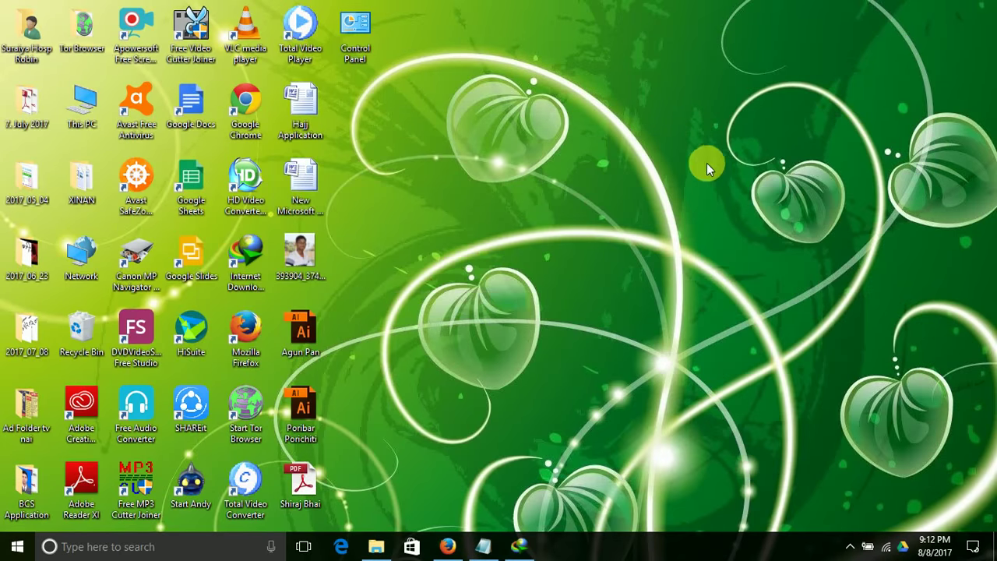
{"action": "double_click", "coordinate": [303, 197]}
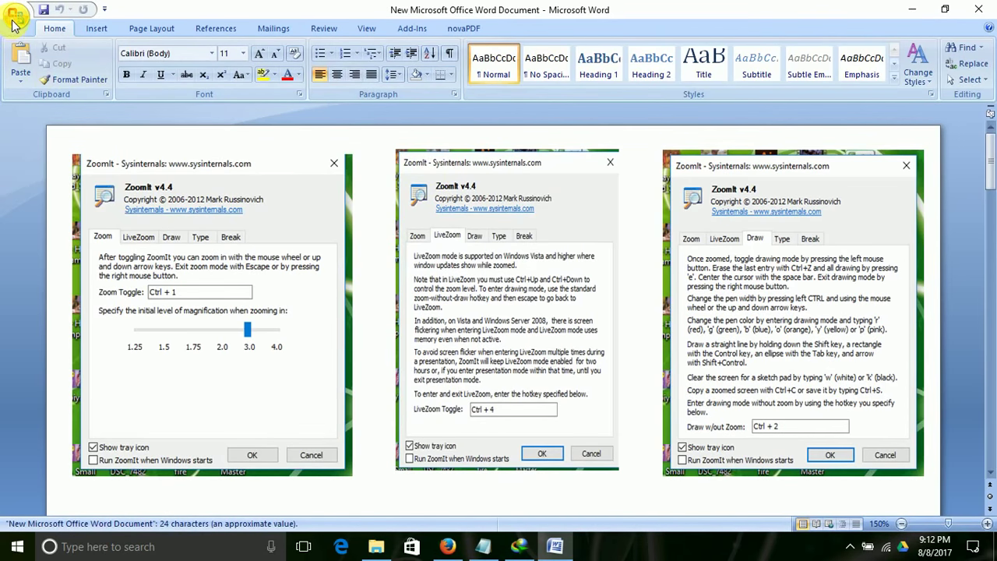
{"action": "left_click", "coordinate": [13, 22]}
{"action": "mouse_move", "coordinate": [45, 178]}
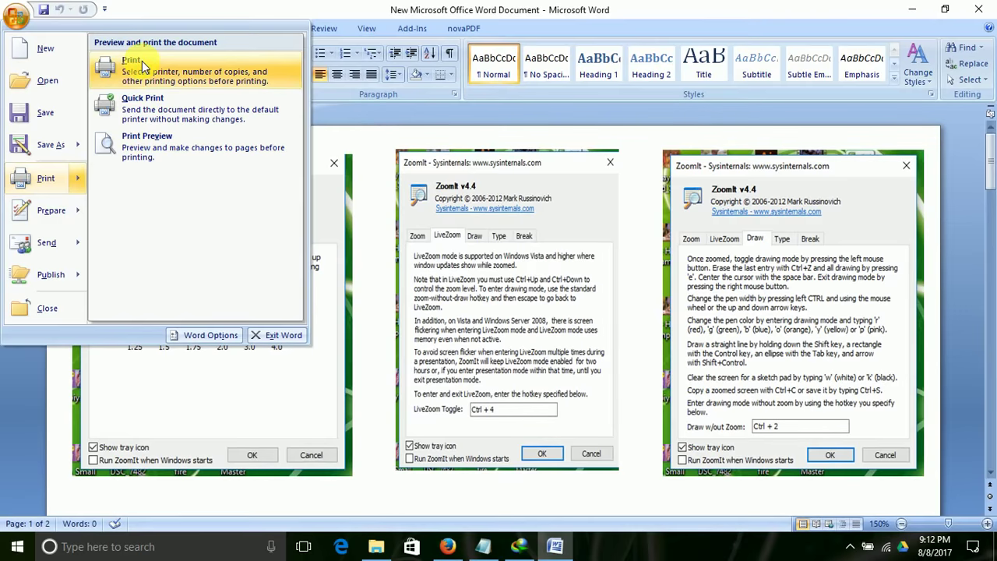
Print the Word document to the doPDF 8 printer with A4 page size.
{"action": "left_click", "coordinate": [143, 68]}
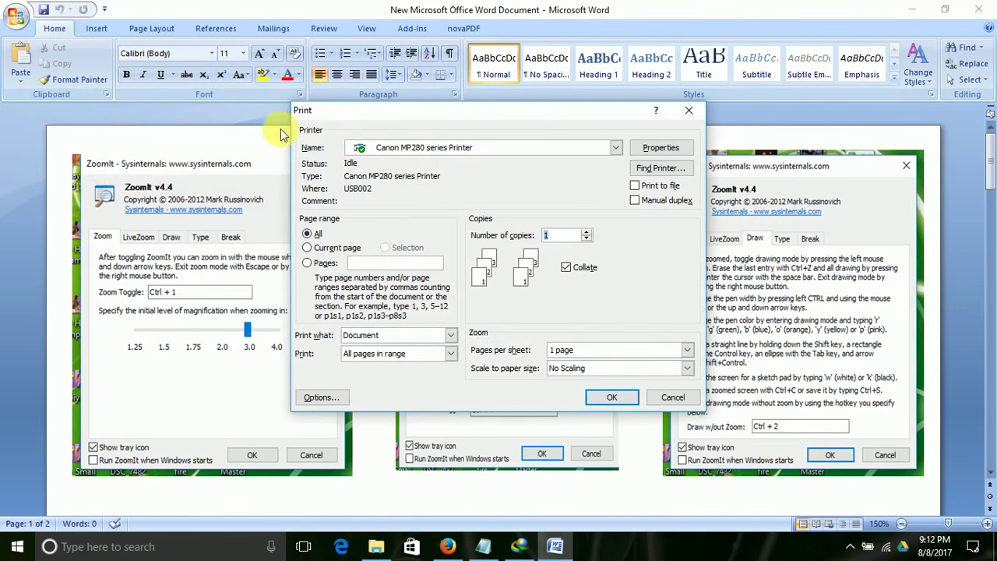
{"action": "left_click", "coordinate": [616, 148]}
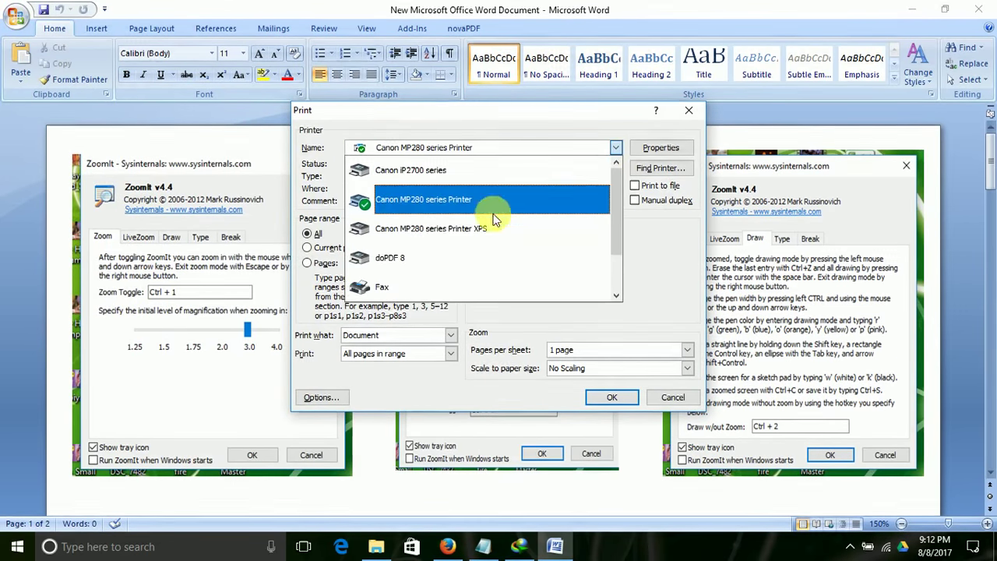
{"action": "left_click", "coordinate": [448, 269]}
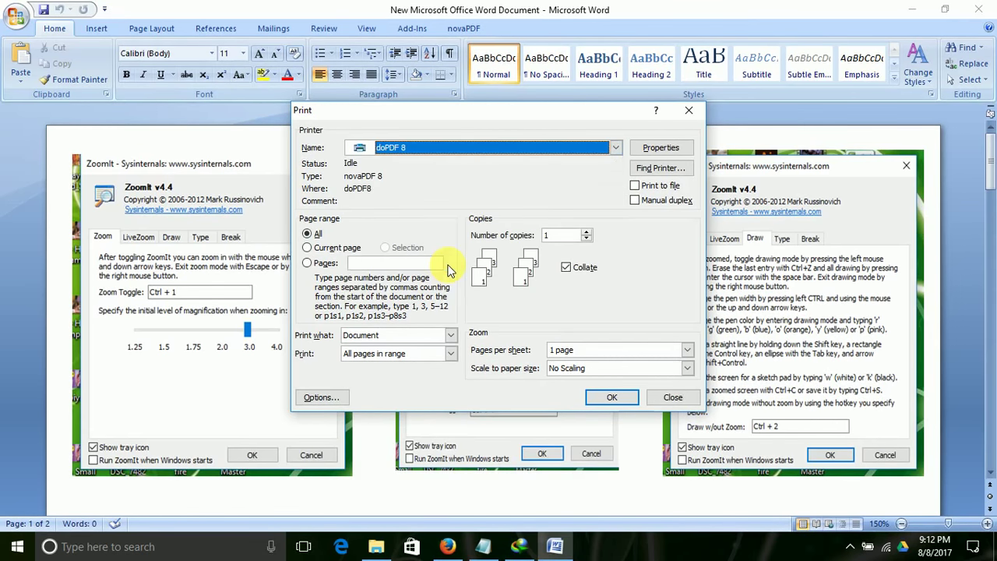
{"action": "left_click", "coordinate": [660, 148]}
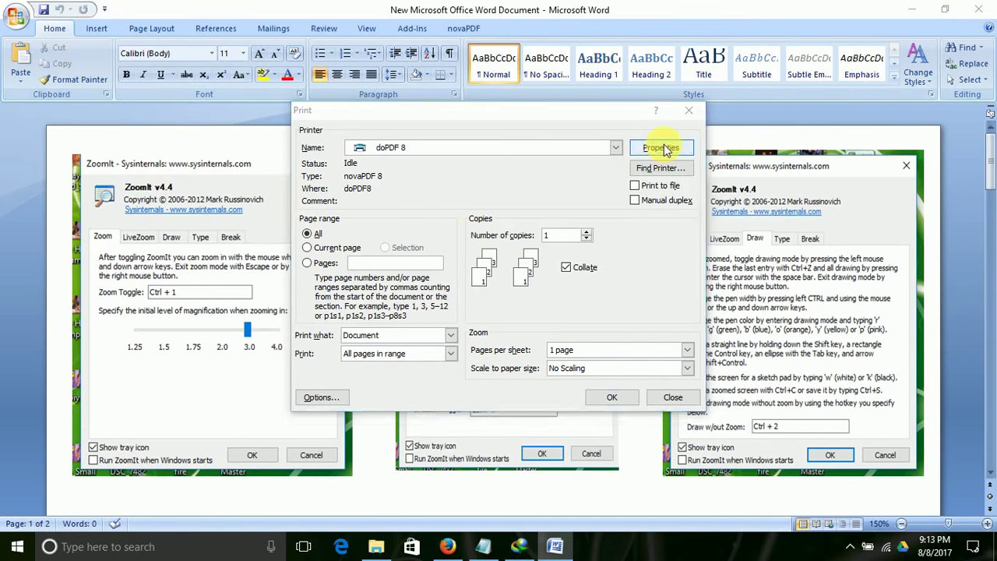
{"action": "left_click", "coordinate": [482, 203]}
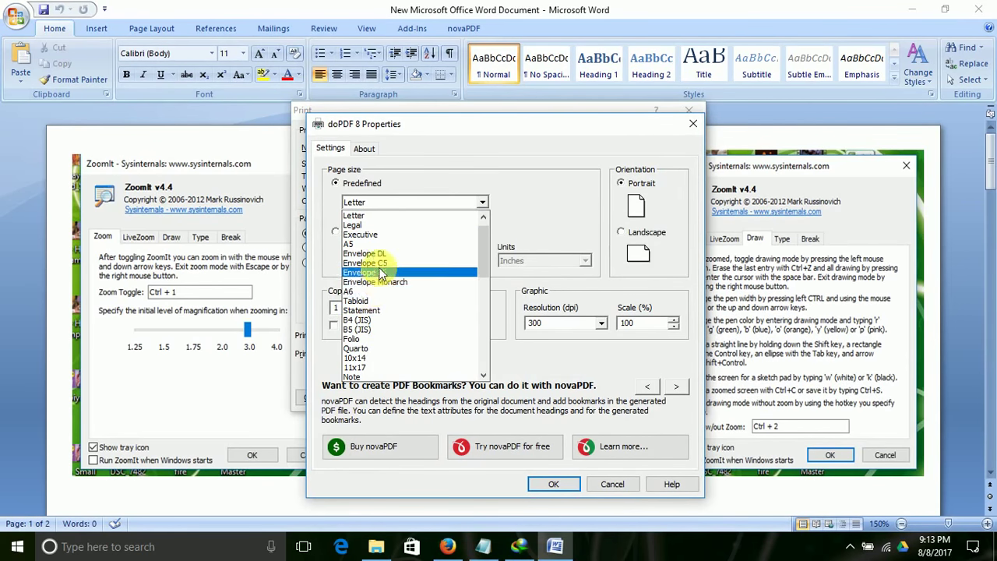
{"action": "left_click", "coordinate": [359, 217]}
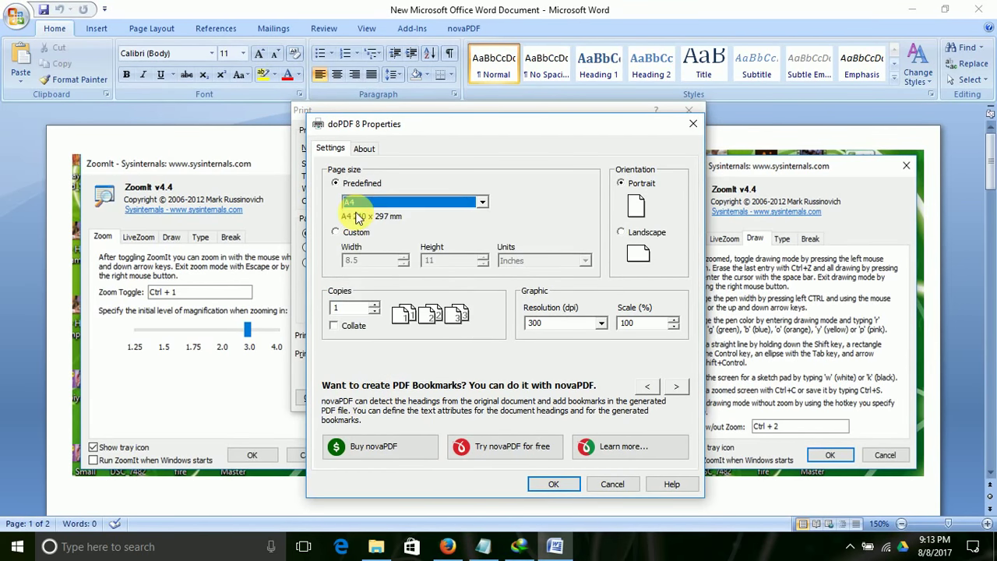
{"action": "left_click", "coordinate": [554, 485]}
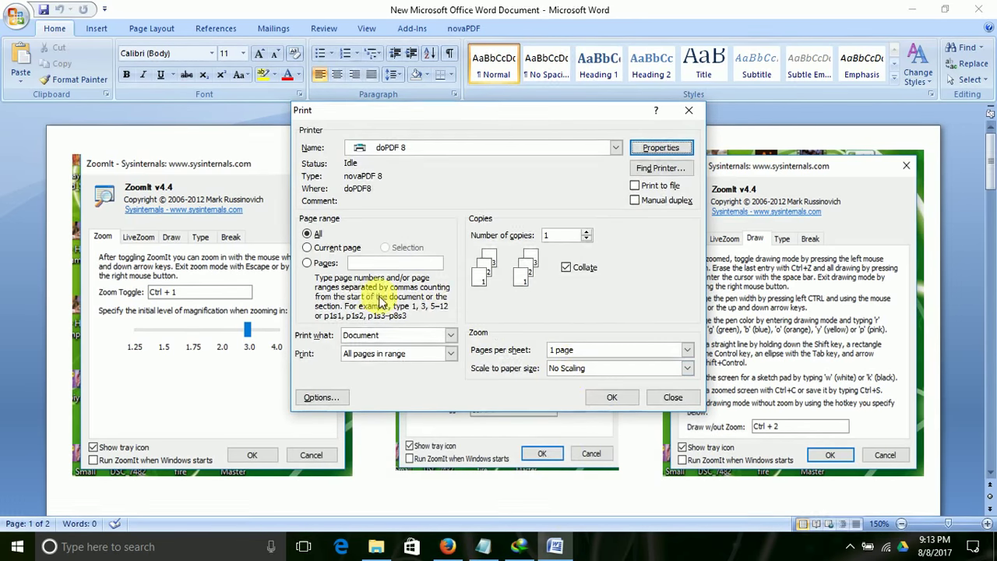
{"action": "left_click", "coordinate": [612, 398]}
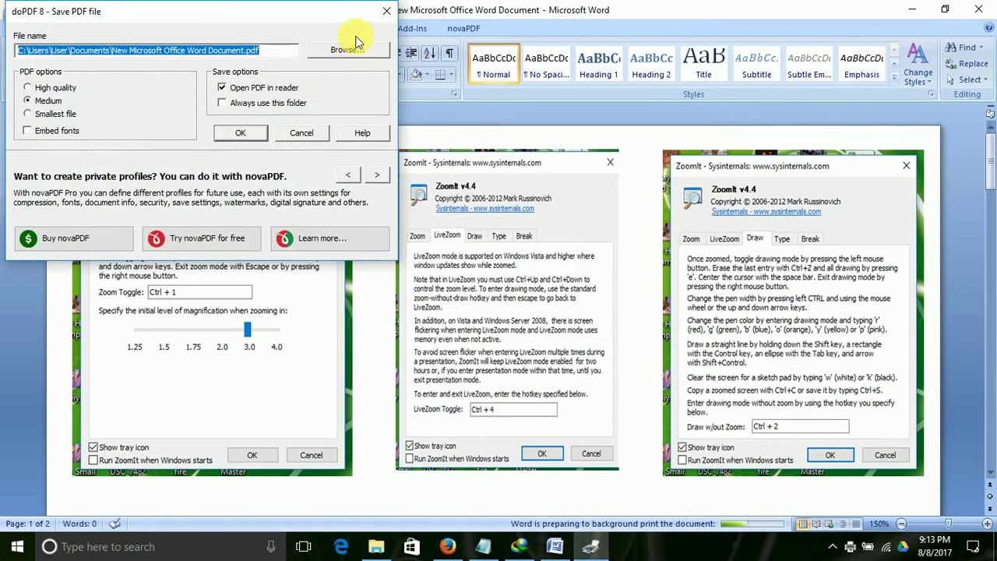
Save the PDF to the Desktop as New Microsoft Office Word Document.pdf and open it.
{"action": "left_click", "coordinate": [348, 52]}
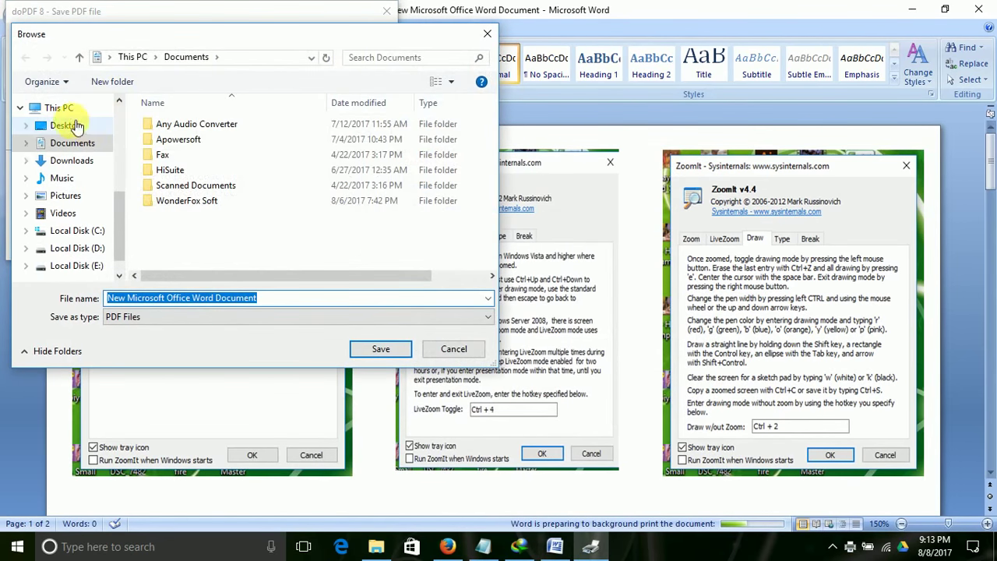
{"action": "left_click", "coordinate": [68, 126]}
{"action": "left_click", "coordinate": [380, 348]}
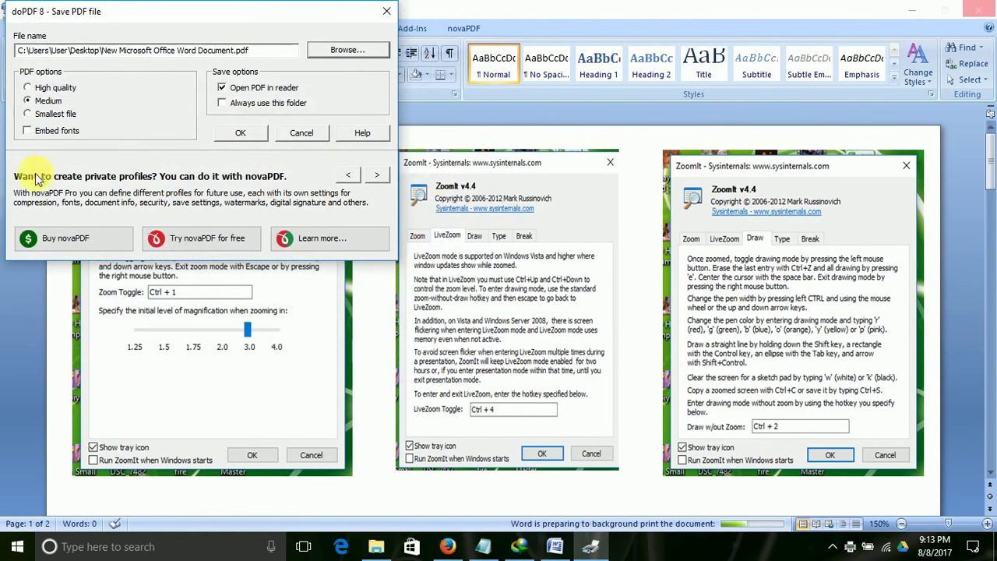
{"action": "left_click", "coordinate": [244, 131]}
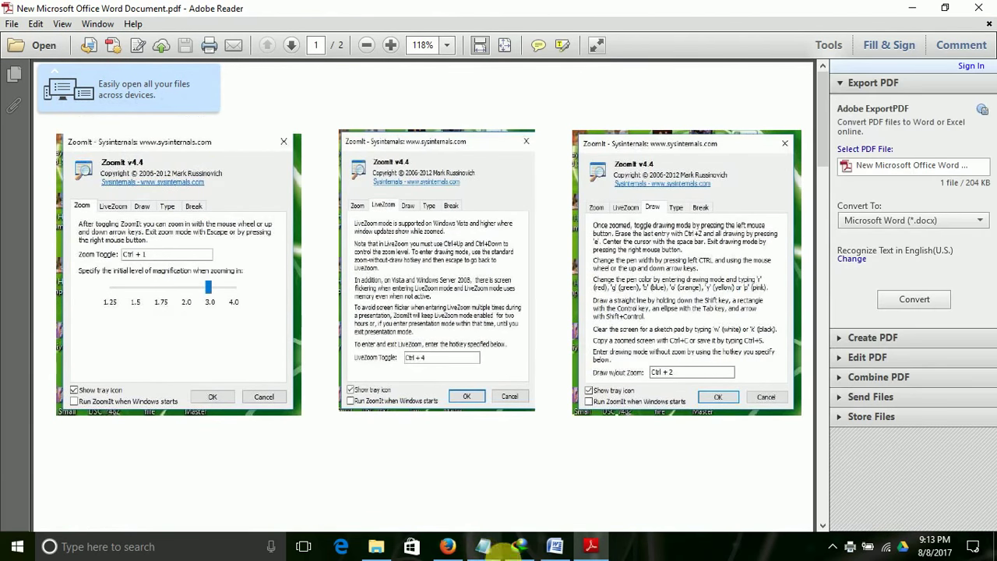
Compare the Adobe Reader PDF with the original Word document, then open a blank Notepad window.
{"action": "left_click", "coordinate": [555, 547]}
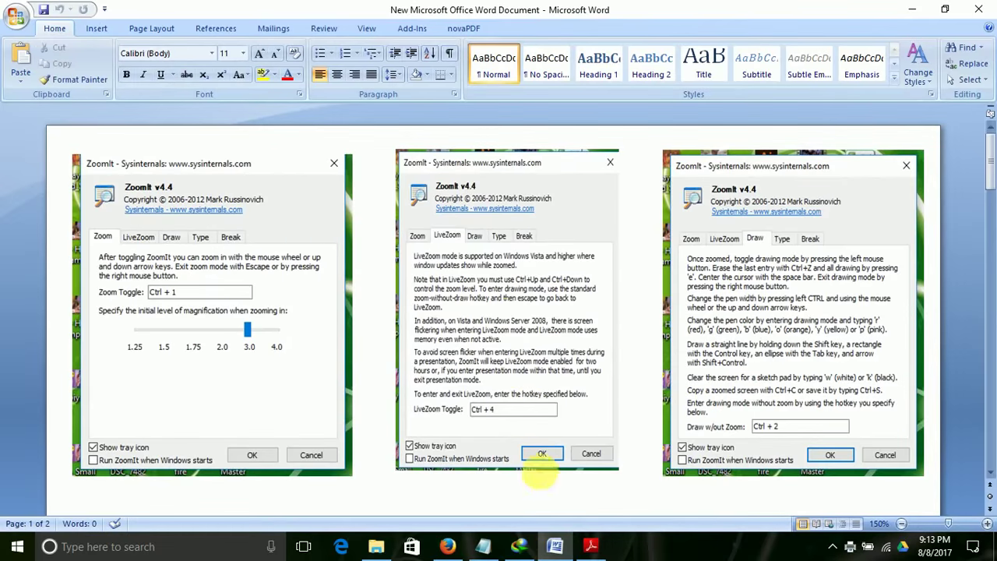
{"action": "left_click", "coordinate": [590, 546]}
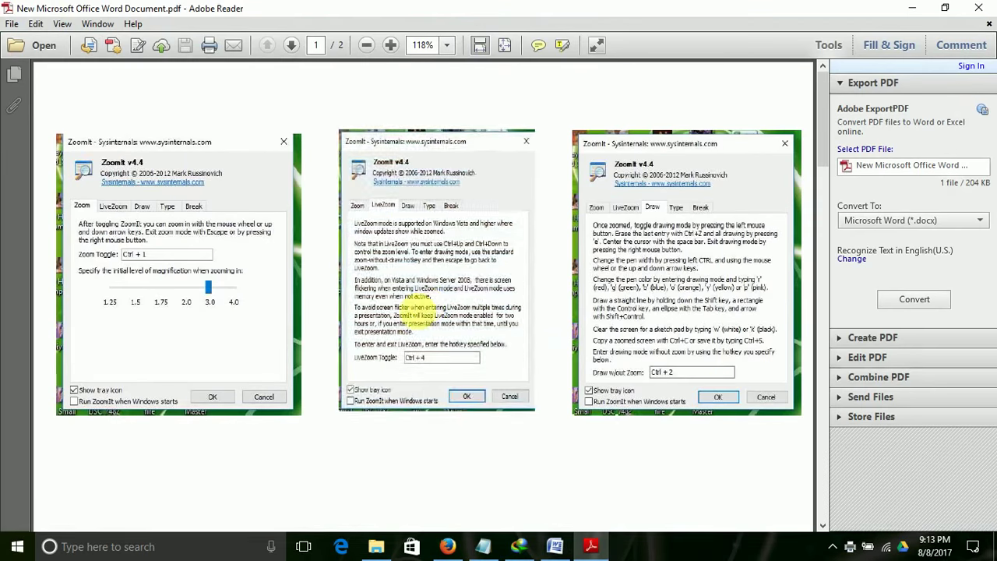
{"action": "left_click", "coordinate": [437, 366]}
{"action": "left_click", "coordinate": [205, 426]}
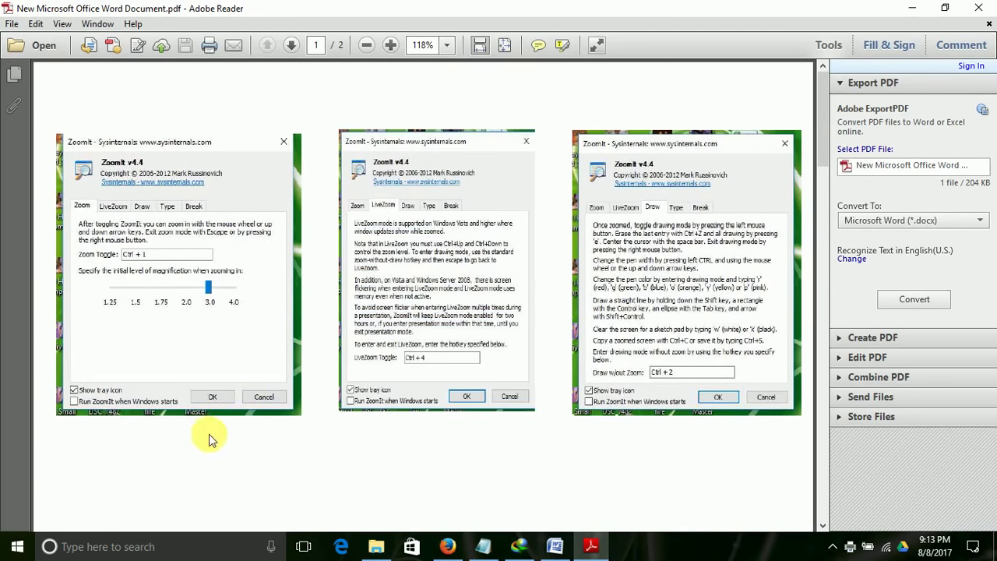
{"action": "left_click", "coordinate": [484, 547]}
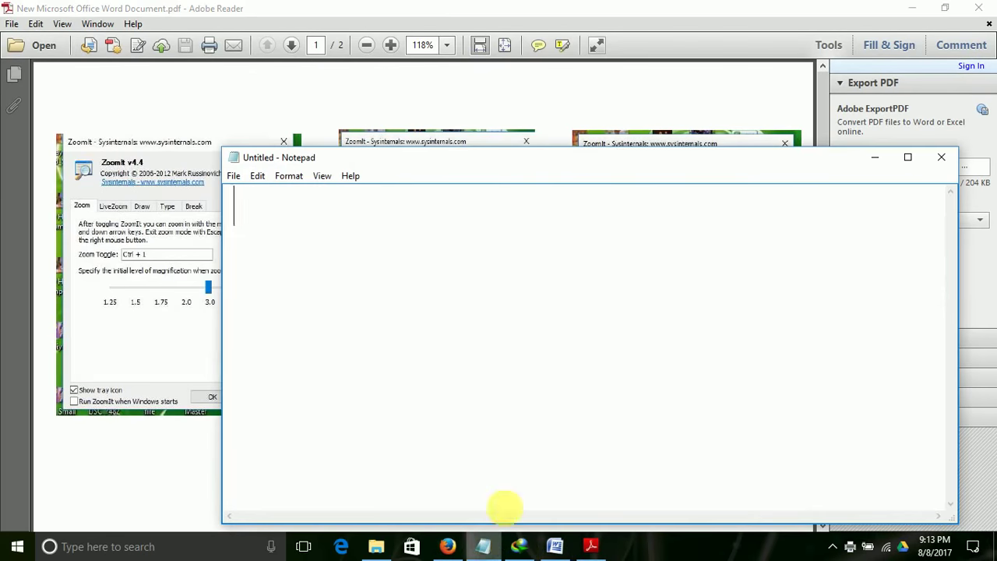
Write 'here your pdf is converted' in the Notepad note.
{"action": "type", "text": "he"}
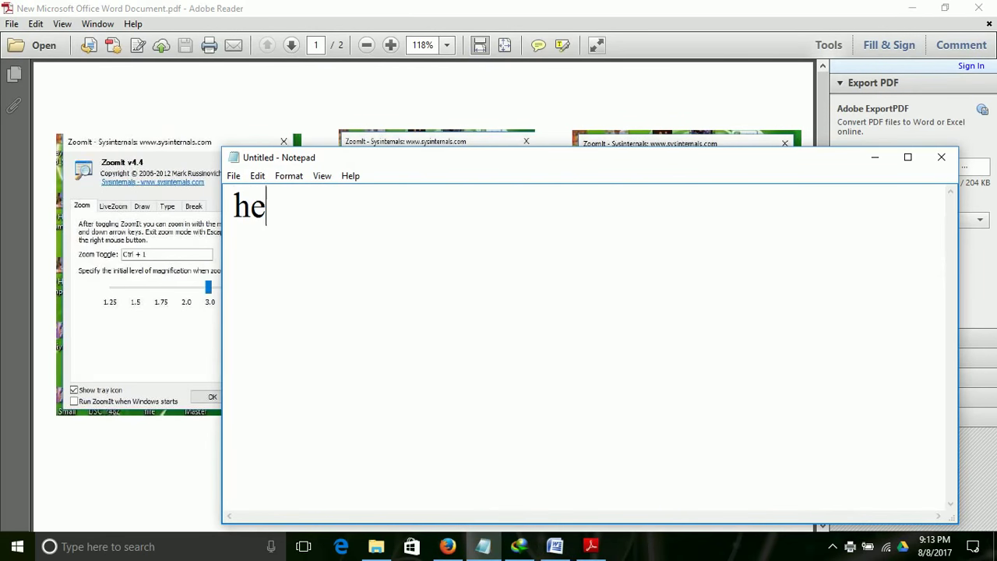
{"action": "type", "text": "re you"}
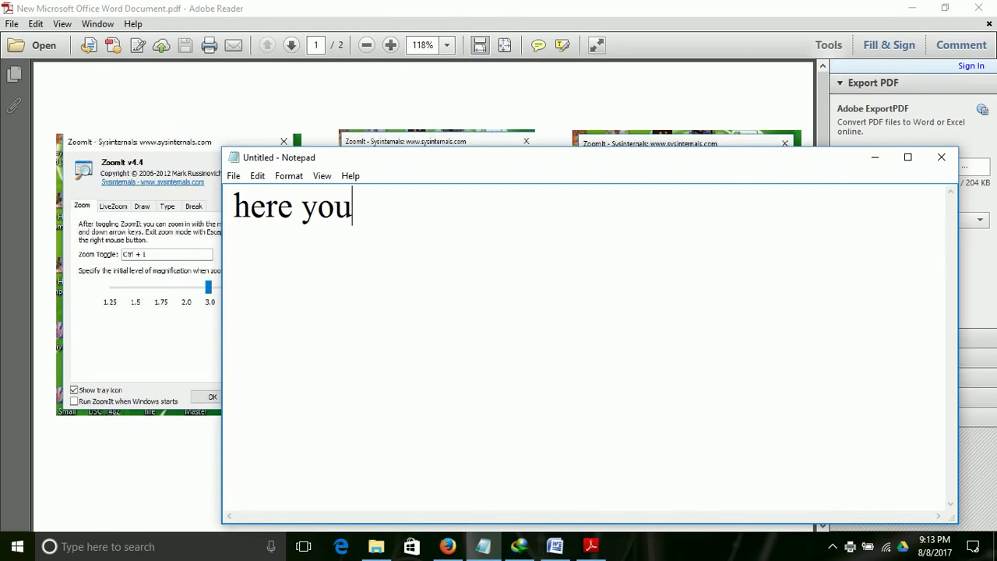
{"action": "type", "text": "r pdf"}
{"action": "type", "text": "s"}
{"action": "key", "text": "BackSpace"}
{"action": "type", "text": "onv"}
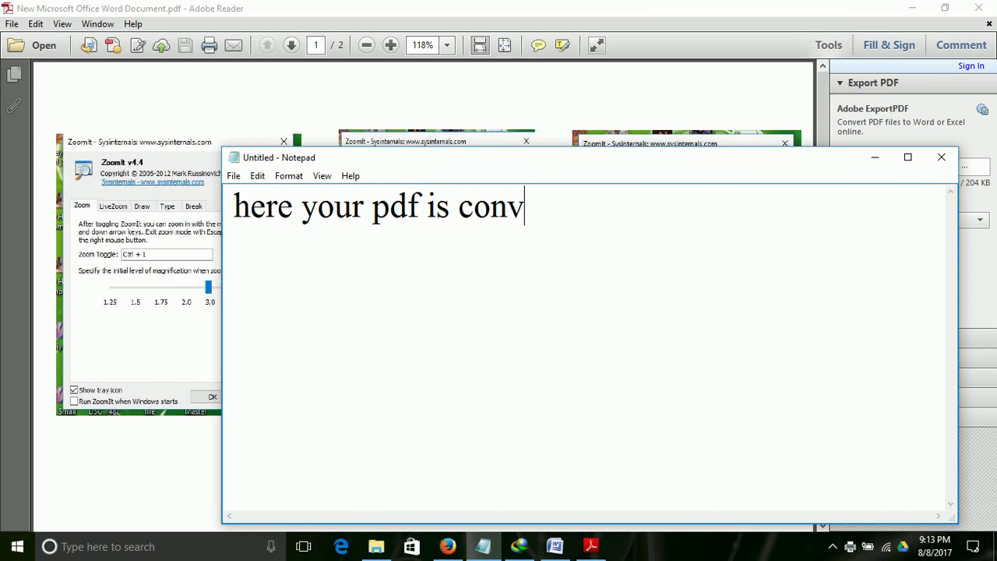
{"action": "type", "text": "erted"}
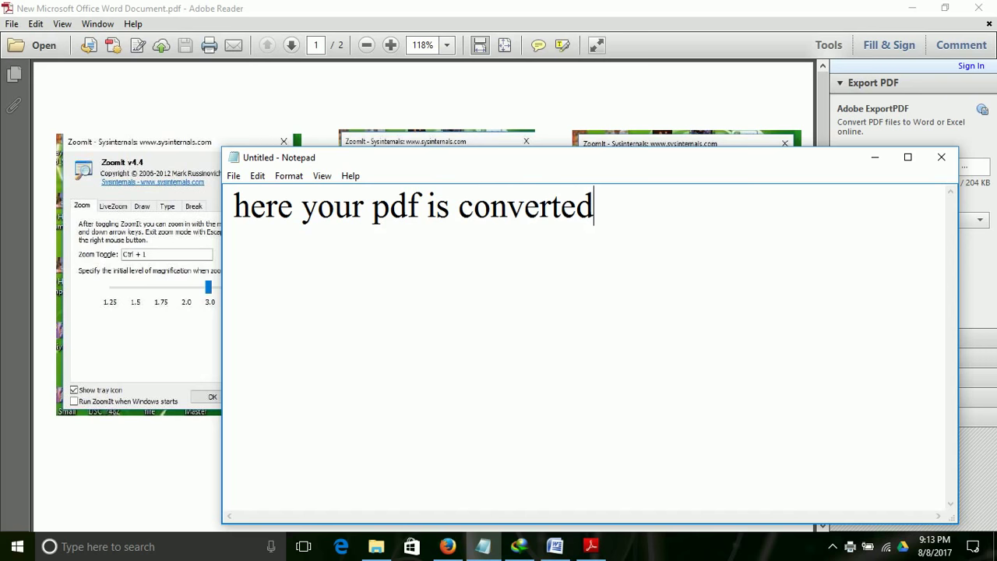
Minimize Notepad and Word and close Adobe Reader to reveal the desktop.
{"action": "left_click", "coordinate": [875, 158]}
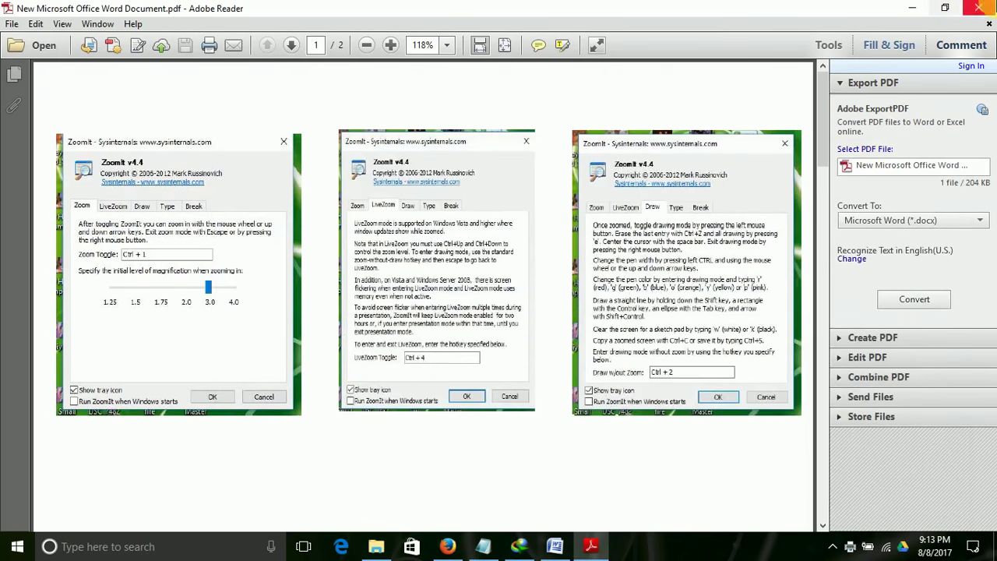
{"action": "left_click", "coordinate": [979, 8]}
{"action": "left_click", "coordinate": [912, 9]}
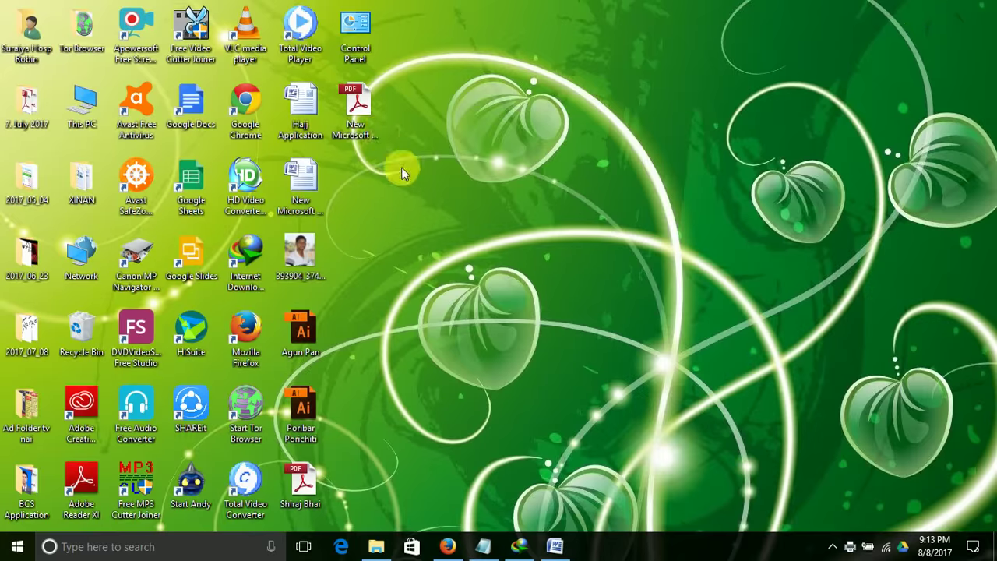
Open the saved PDF from the desktop, close it, and bring the Notepad note back.
{"action": "double_click", "coordinate": [360, 109]}
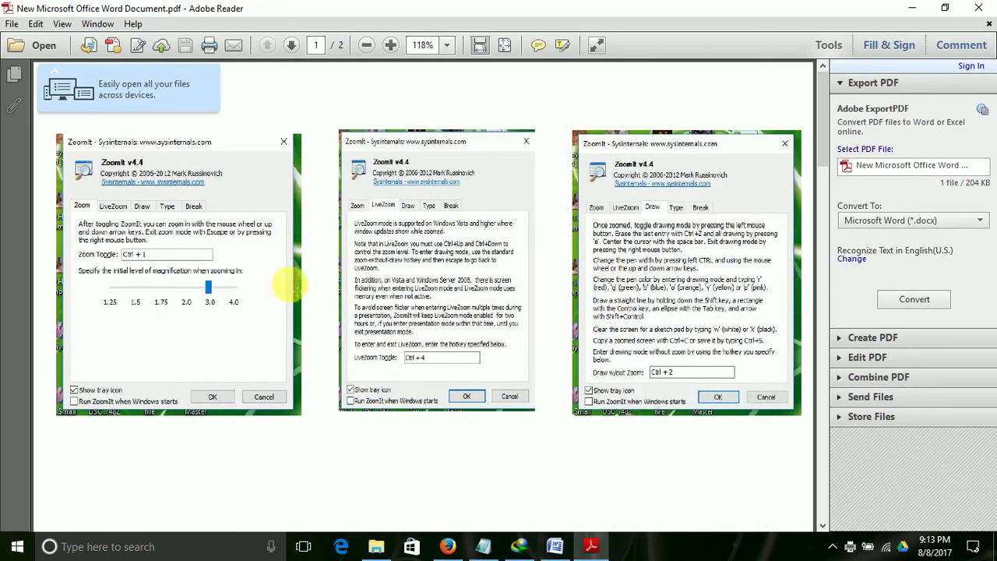
{"action": "left_click", "coordinate": [979, 7]}
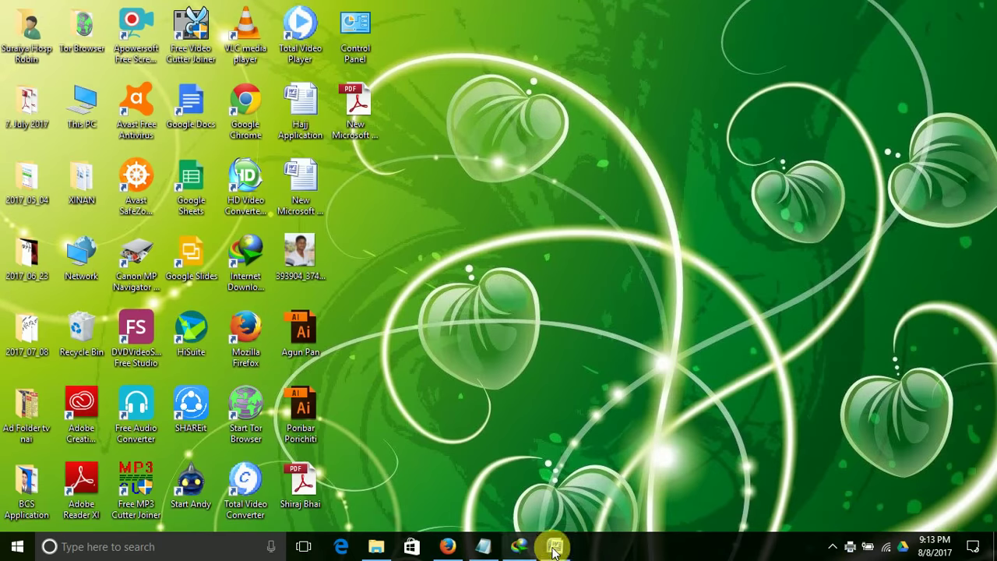
{"action": "left_click", "coordinate": [484, 546]}
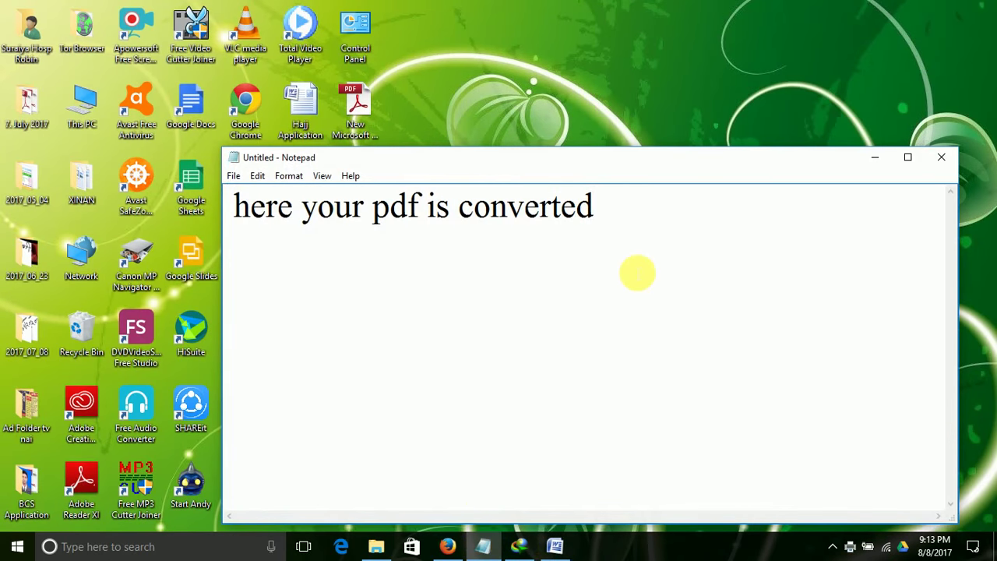
Replace the note with 'thanks' and 'please subscribe the video if you like', then erase everything.
{"action": "key", "text": "BackSpace"}
{"action": "key", "text": "BackSpace"}
{"action": "key", "text": "BackSpace"}
{"action": "key", "text": "BackSpace"}
{"action": "key", "text": "BackSpace"}
{"action": "key", "text": "BackSpace"}
{"action": "key", "text": "BackSpace"}
{"action": "key", "text": "BackSpace"}
{"action": "key", "text": "BackSpace"}
{"action": "type", "text": "thanks "}
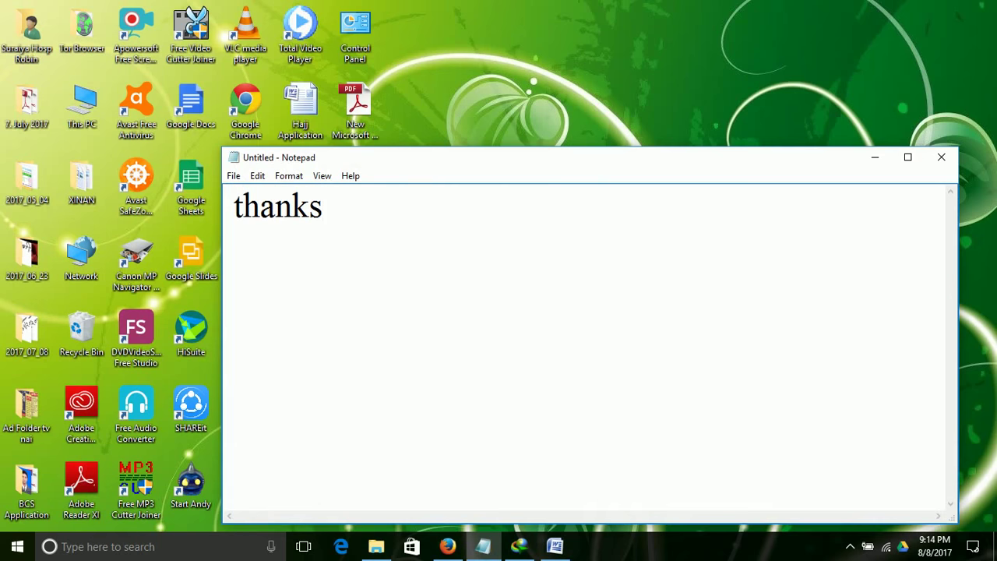
{"action": "type", "text": "plese"}
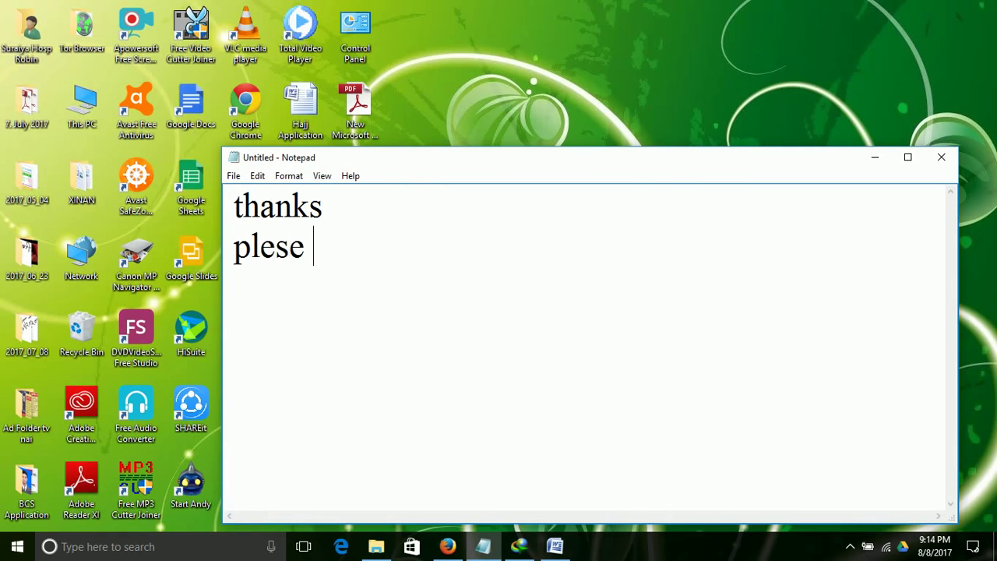
{"action": "key", "text": "BackSpace"}
{"action": "key", "text": "BackSpace"}
{"action": "type", "text": "ase subscribe"}
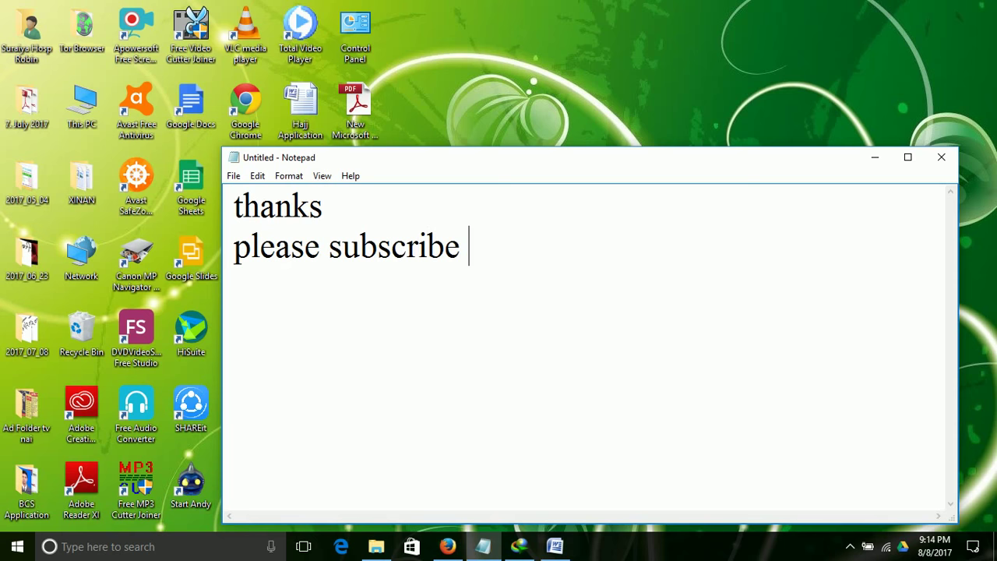
{"action": "type", "text": "thevideo"}
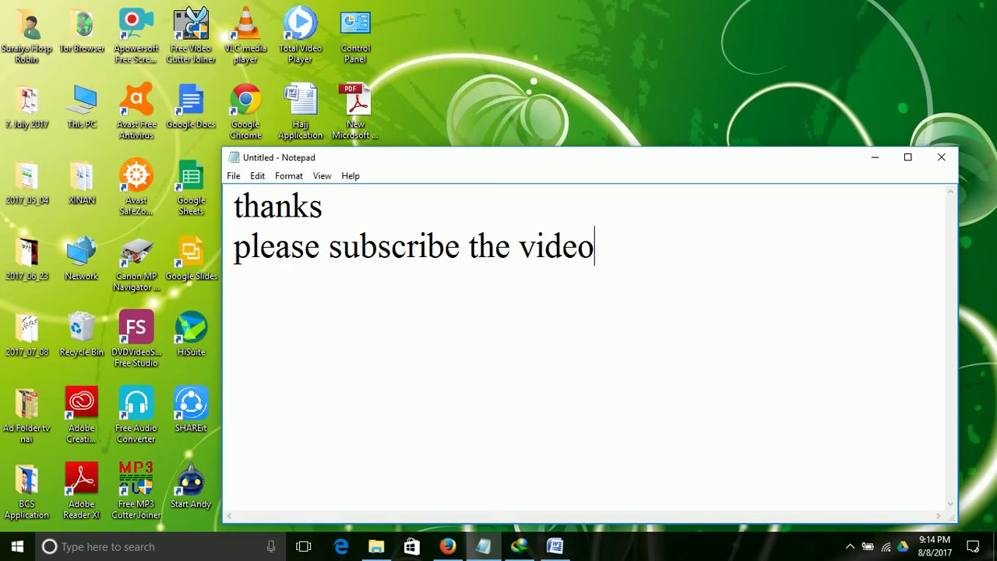
{"action": "type", "text": " if you "}
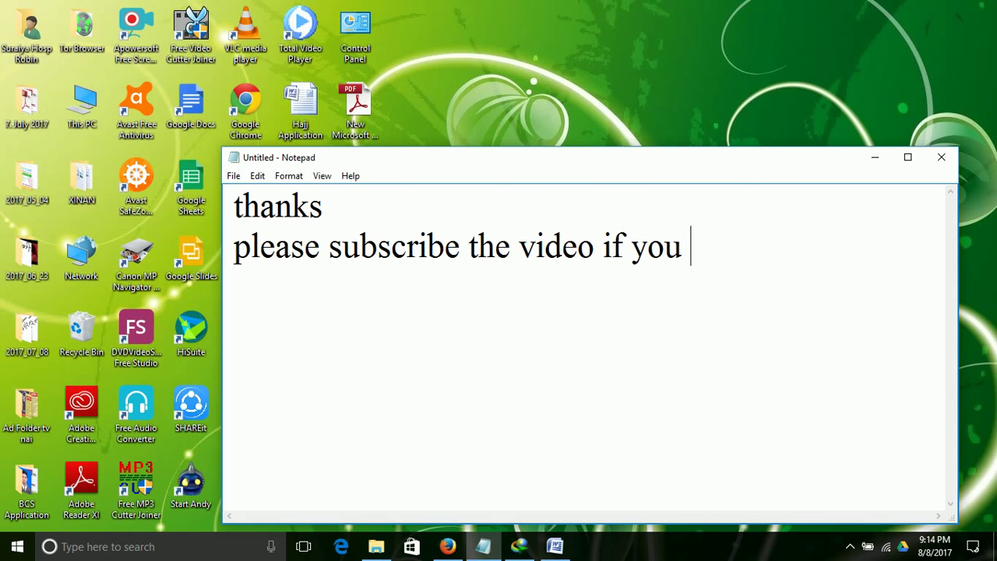
{"action": "type", "text": "like"}
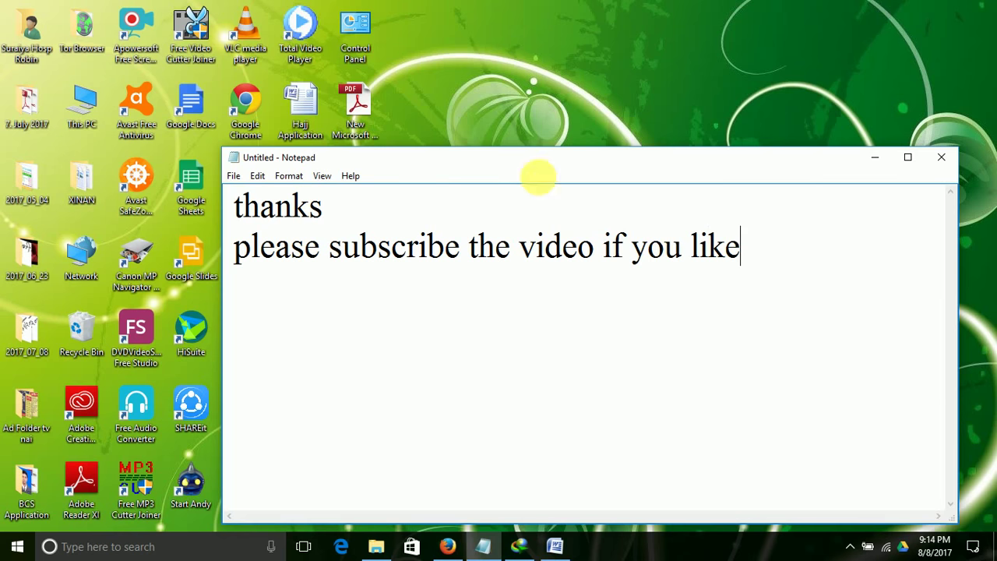
{"action": "key", "text": "ctrl+a"}
{"action": "key", "text": "Delete"}
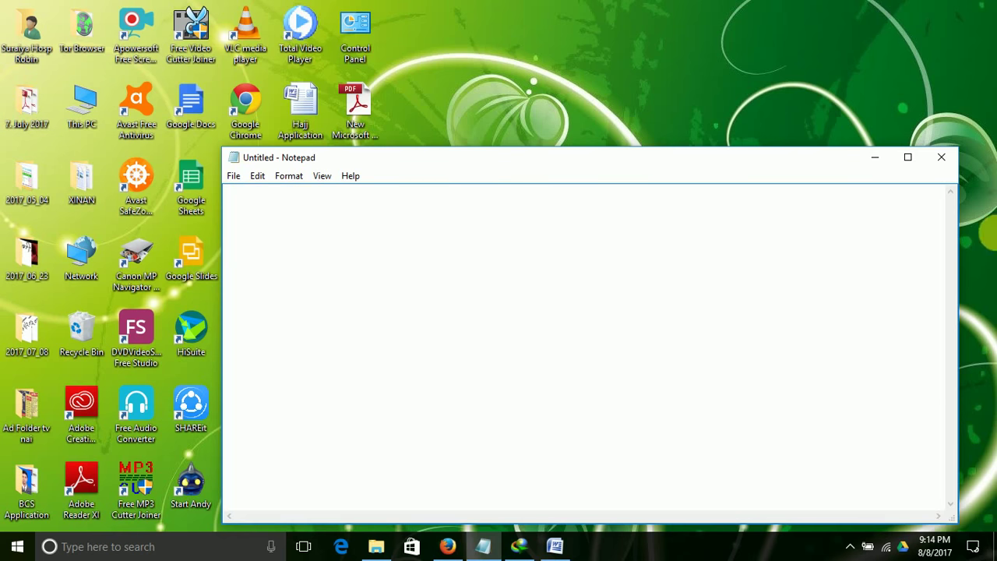
Close the empty Notepad and return to the Word document with the ZoomIt screenshots.
{"action": "left_click", "coordinate": [941, 156]}
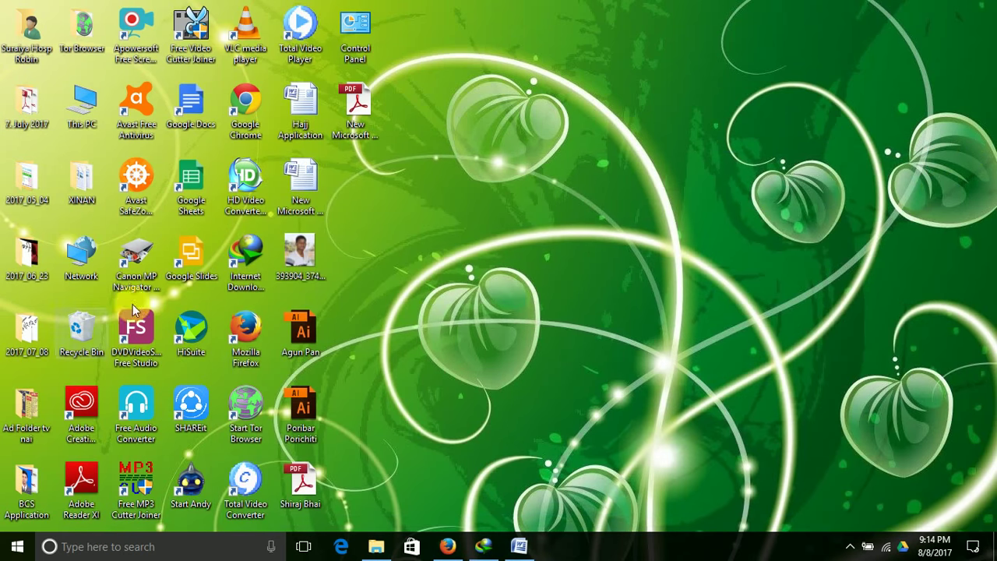
{"action": "left_click", "coordinate": [518, 550]}
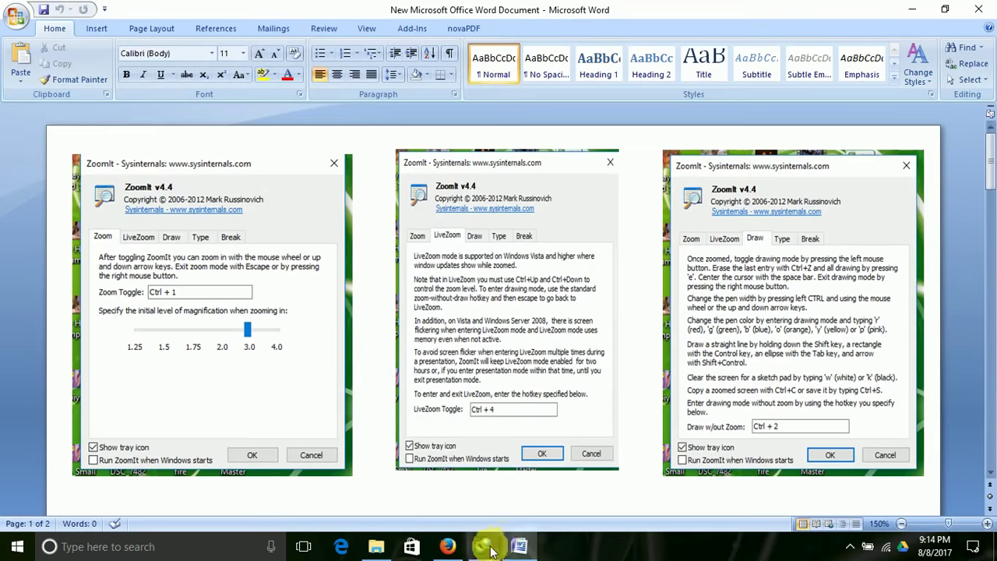